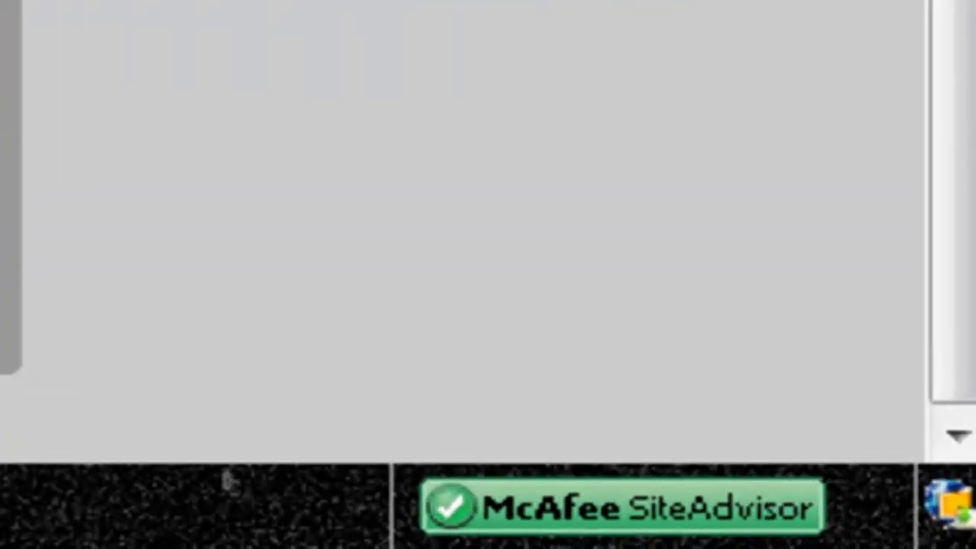
# Copy the whole channel page as an image with SiteAdvisor's Copiar > Página/Marco completo
pyautogui.click(950, 504)
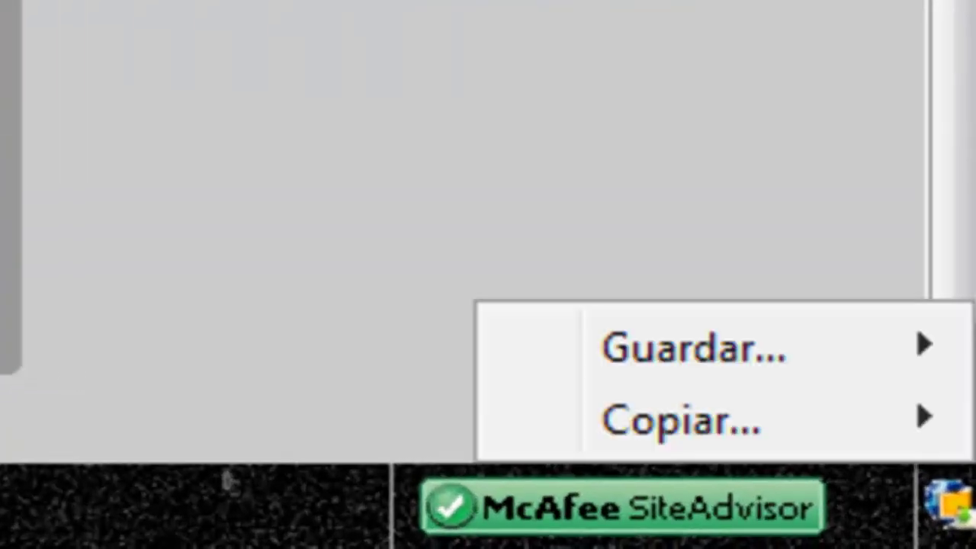
pyautogui.moveTo(680, 419)
pyautogui.click(198, 350)
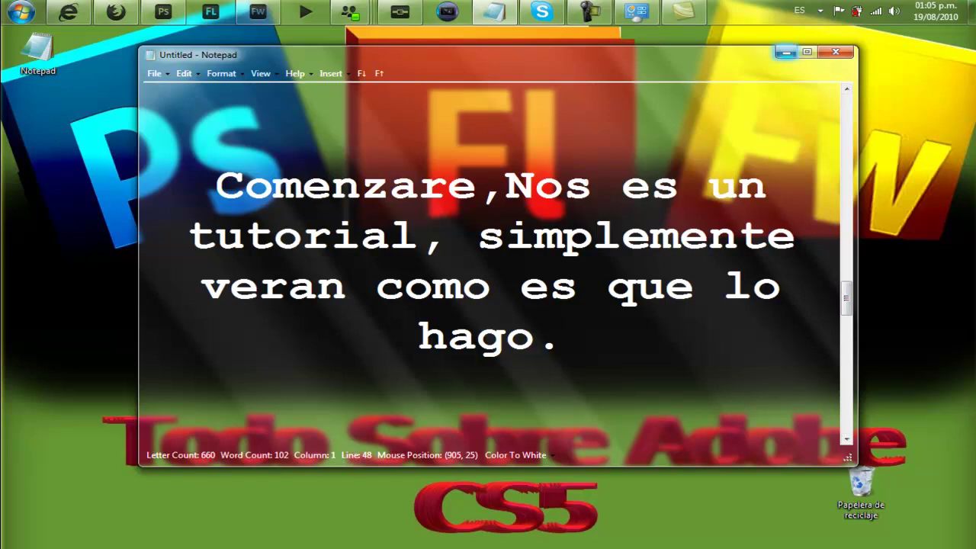
# Minimize the Notepad note window to reveal the desktop
pyautogui.click(786, 52)
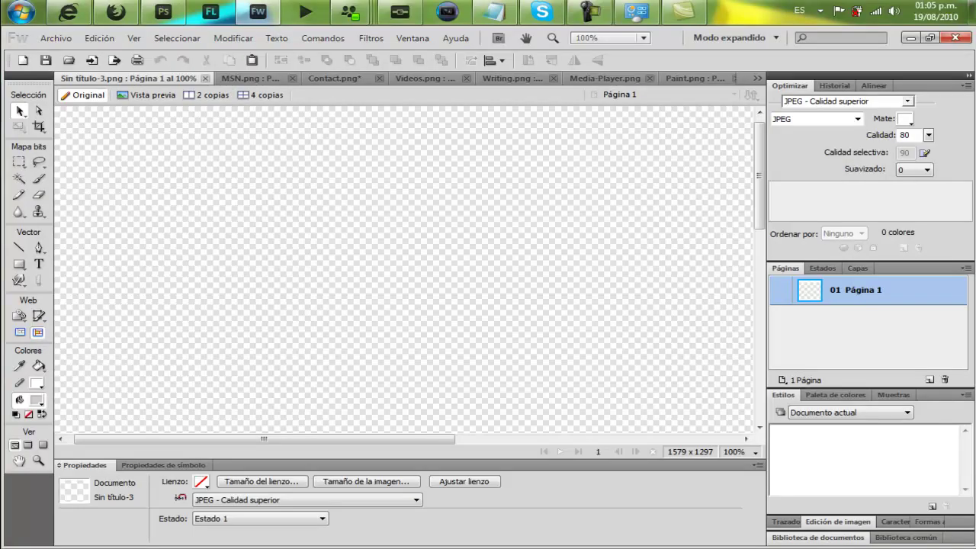
# Paste the captured channel page, zoom to 50%, and drag it into the canvas
pyautogui.hotkey('ctrl', 'v')
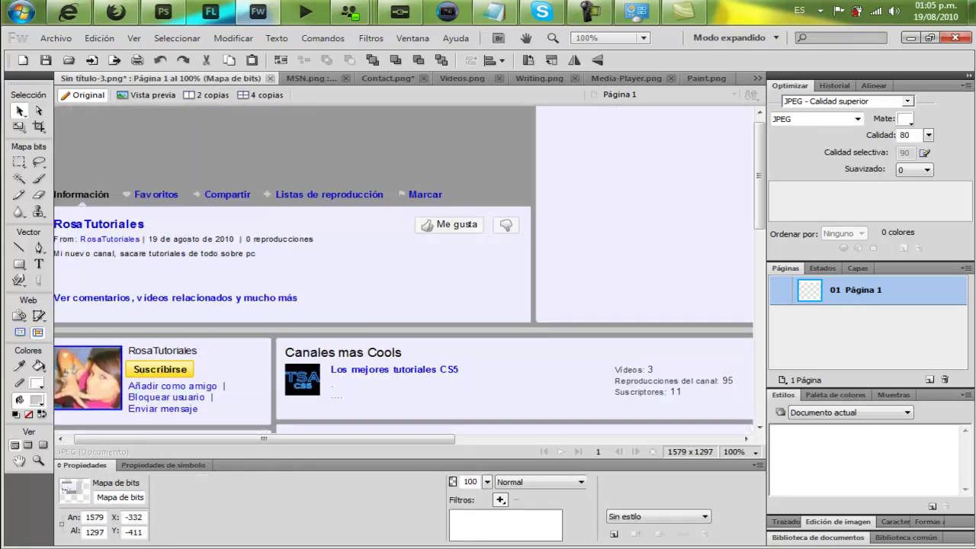
pyautogui.click(756, 452)
pyautogui.click(751, 284)
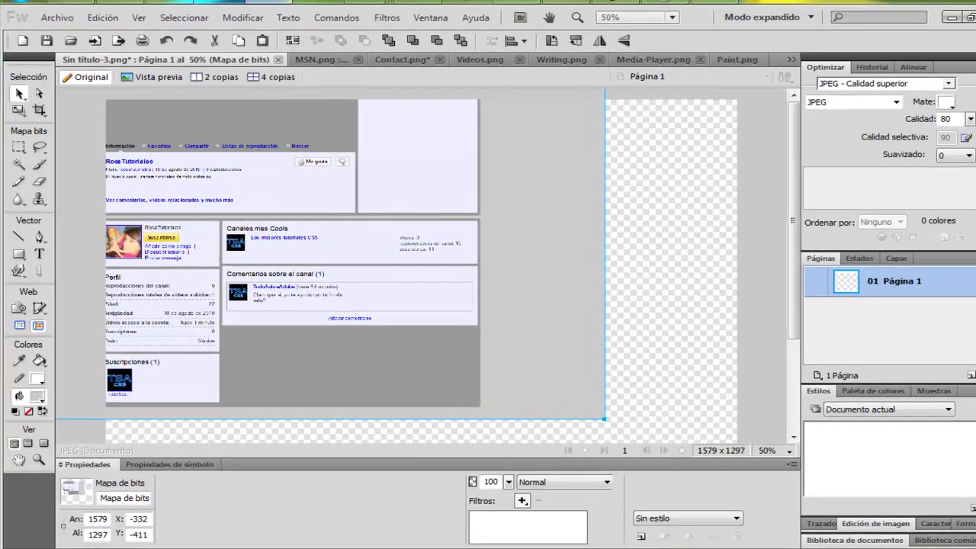
pyautogui.moveTo(344, 198); pyautogui.dragTo(486, 369)
pyautogui.moveTo(448, 399)
pyautogui.mouseDown()
pyautogui.moveTo(458, 397)
pyautogui.moveTo(447, 396)
pyautogui.mouseUp()
# Erase the YouTube header strip from the capture and nudge the page up toward the top
pyautogui.click(18, 122)
pyautogui.moveTo(104, 74); pyautogui.dragTo(790, 102)
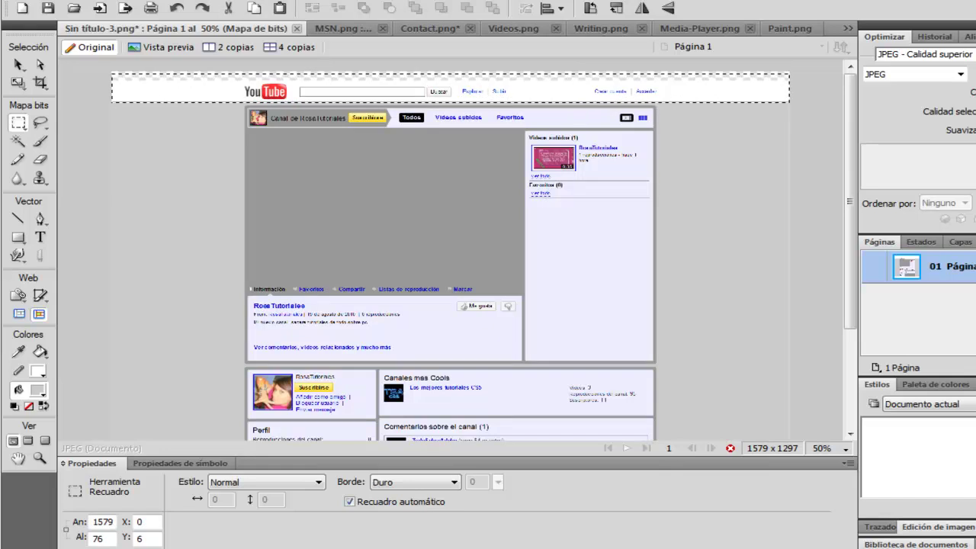
pyautogui.press('Delete')
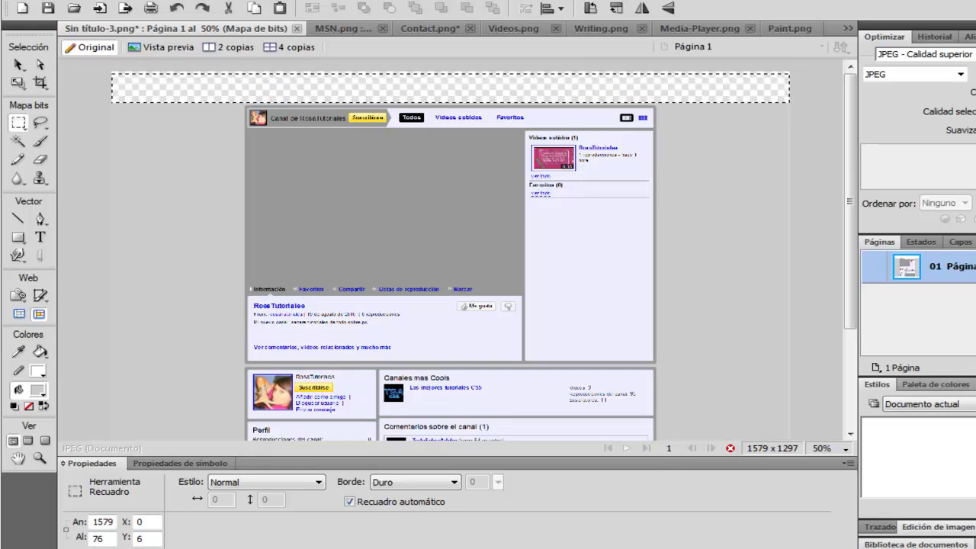
pyautogui.hotkey('ctrl', 'd')
pyautogui.press('Up')
pyautogui.press('Up')
pyautogui.press('Up')
pyautogui.press('Up')
pyautogui.press('Up')
pyautogui.press('Up')
pyautogui.press('Up')
pyautogui.press('Up')
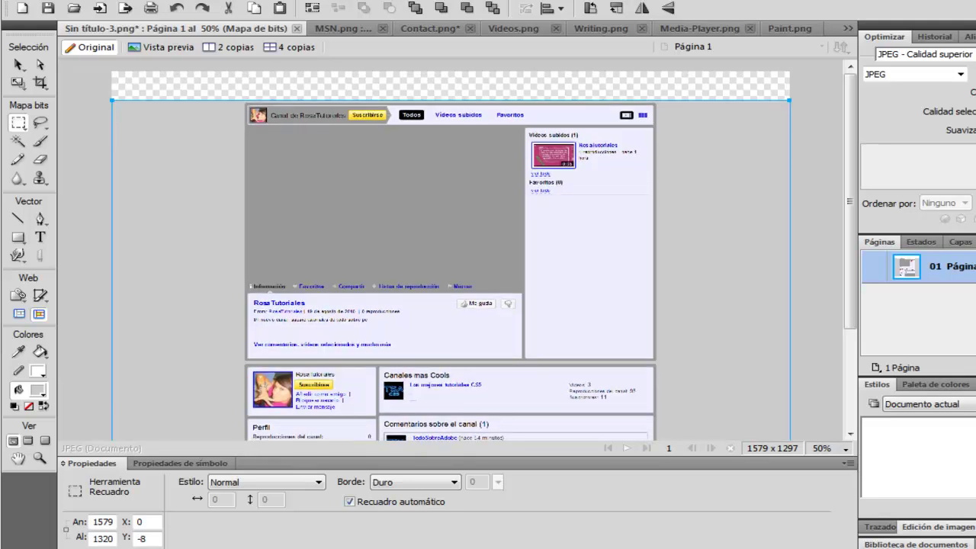
pyautogui.press('Up')
pyautogui.press('Up')
pyautogui.press('Up')
pyautogui.press('Up')
pyautogui.press('Up')
pyautogui.press('Up')
pyautogui.press('Up')
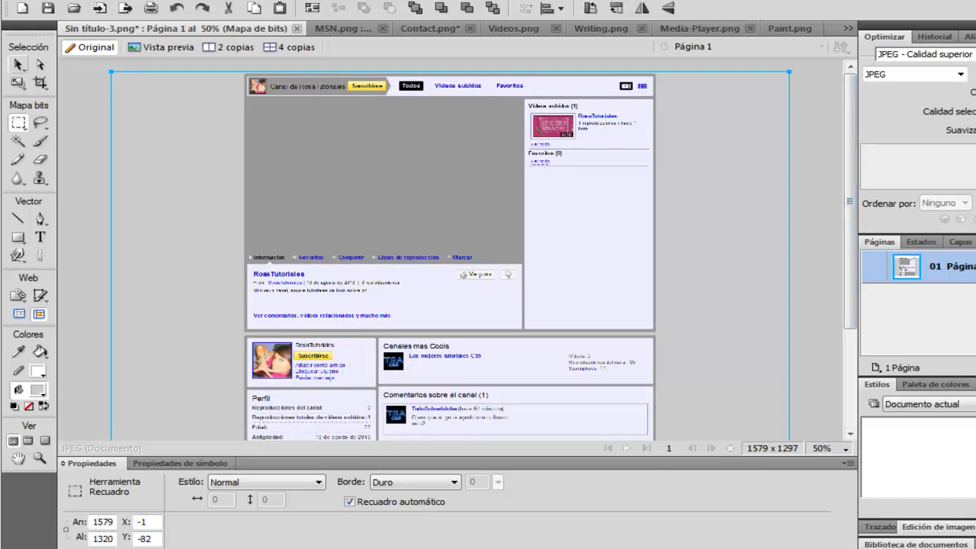
pyautogui.press('v')
pyautogui.hotkey('ctrl', 'd')
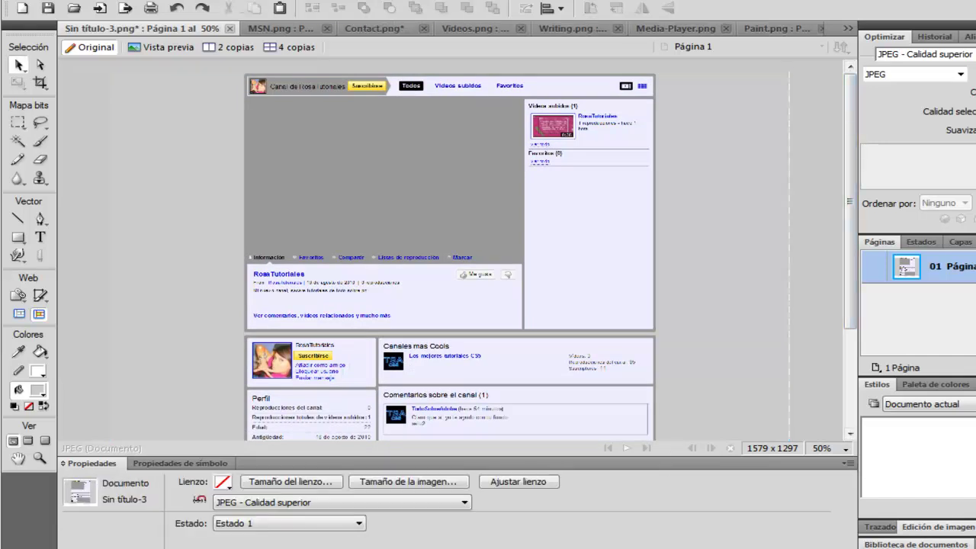
# At 66% zoom, draw a 945 x 53 rectangle at X 317, Y 9 over the header bar
pyautogui.click(827, 449)
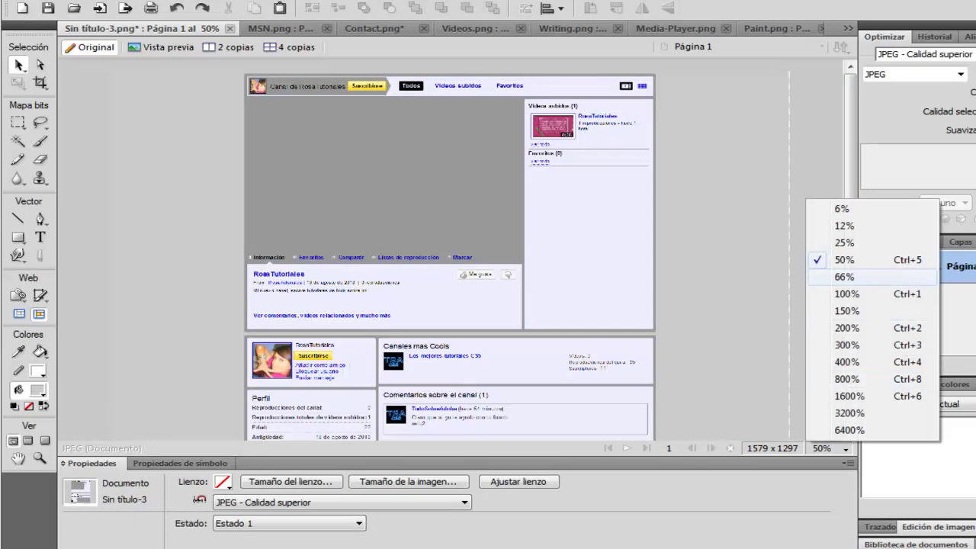
pyautogui.click(844, 277)
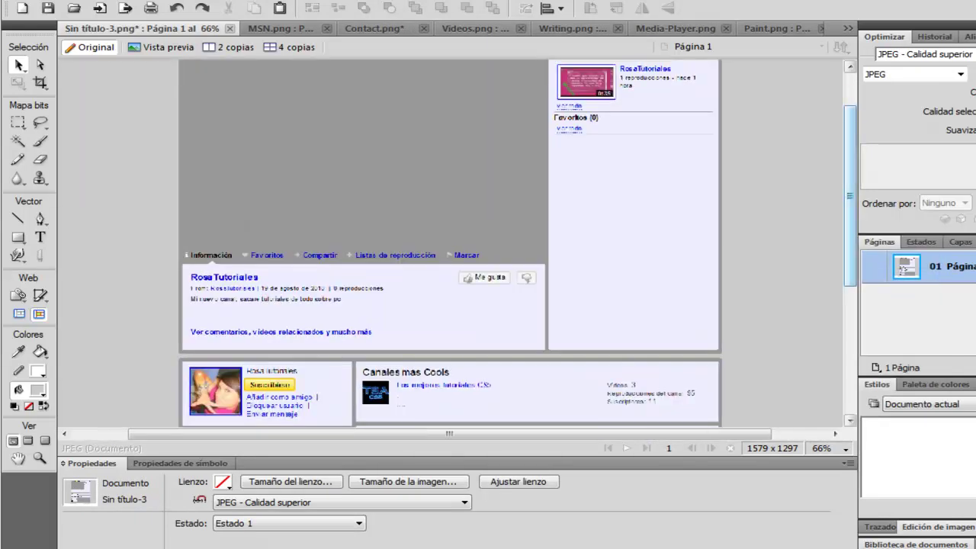
pyautogui.scroll(3, 848, 276)
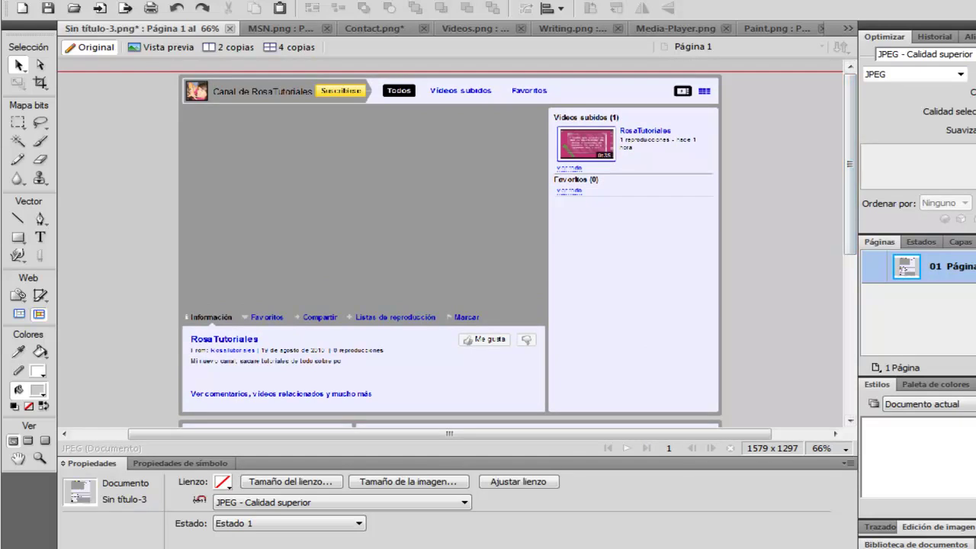
pyautogui.click(19, 237)
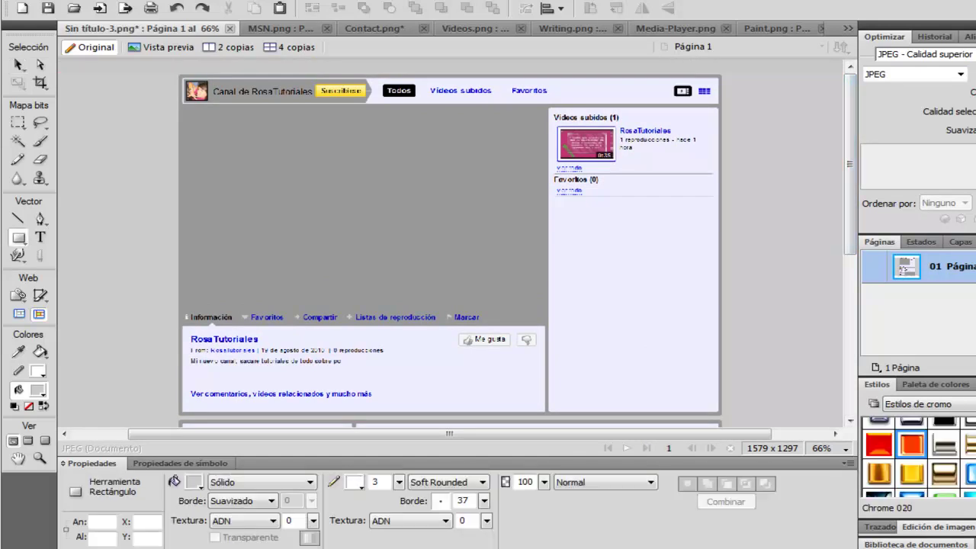
pyautogui.moveTo(184, 79); pyautogui.dragTo(720, 103)
pyautogui.press('v')
pyautogui.moveTo(451, 91); pyautogui.dragTo(450, 91)
pyautogui.moveTo(183, 80); pyautogui.dragTo(183, 76)
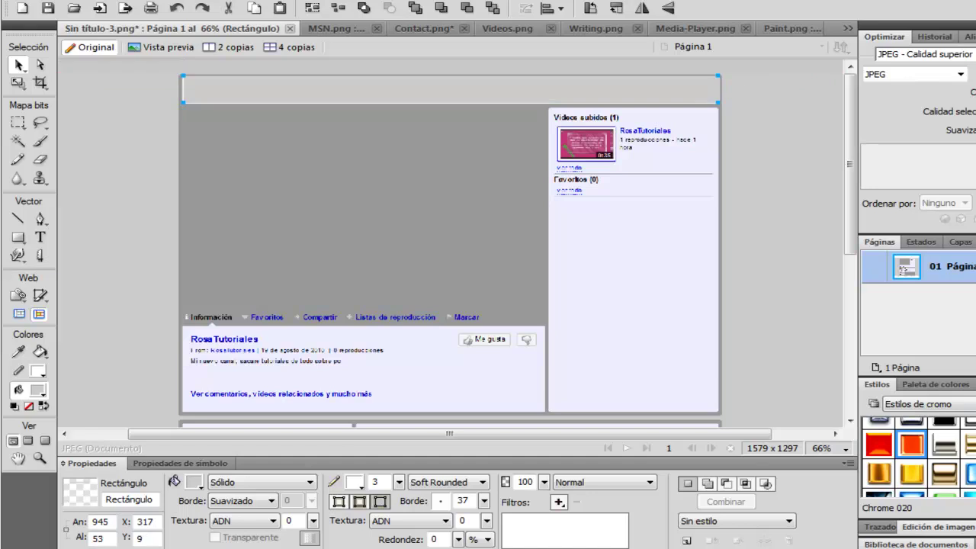
# Style the header rectangle Chrome 020 and draw a large rectangle over the gray main panel
pyautogui.click(911, 445)
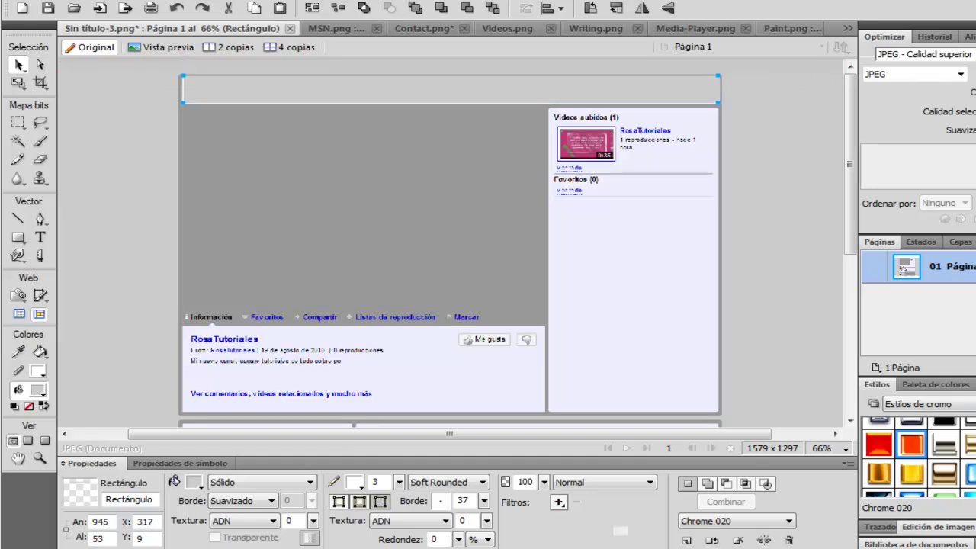
pyautogui.click(17, 237)
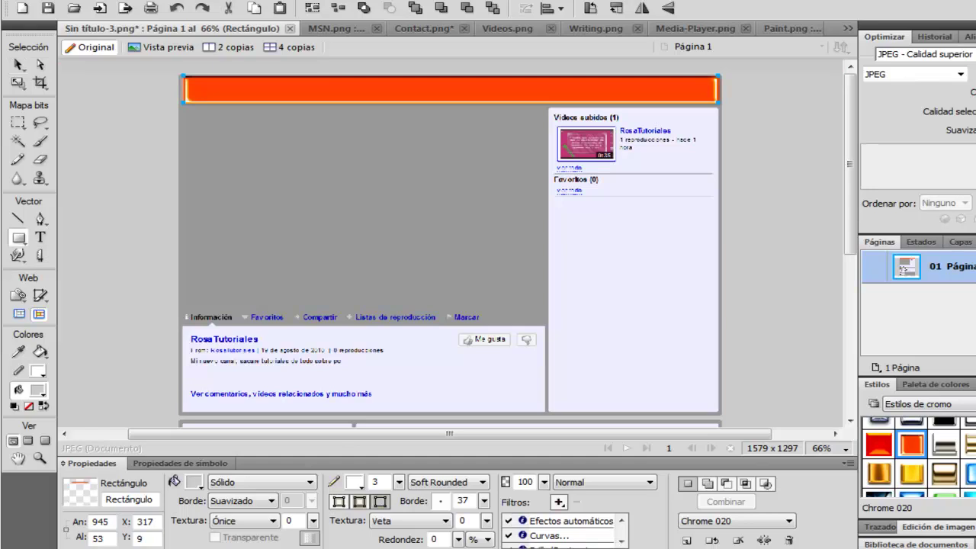
pyautogui.moveTo(178, 104)
pyautogui.mouseDown()
pyautogui.moveTo(377, 187)
pyautogui.moveTo(463, 258)
pyautogui.moveTo(501, 303)
pyautogui.moveTo(548, 324)
pyautogui.mouseUp()
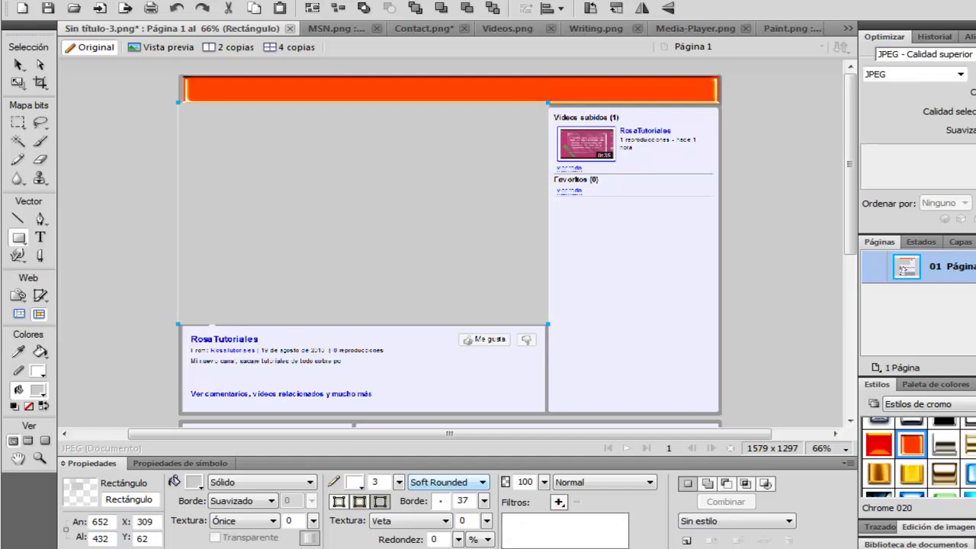
# Give the main-panel rectangle Chrome 020 and draw a 296 x 283 rectangle to its left
pyautogui.click(19, 64)
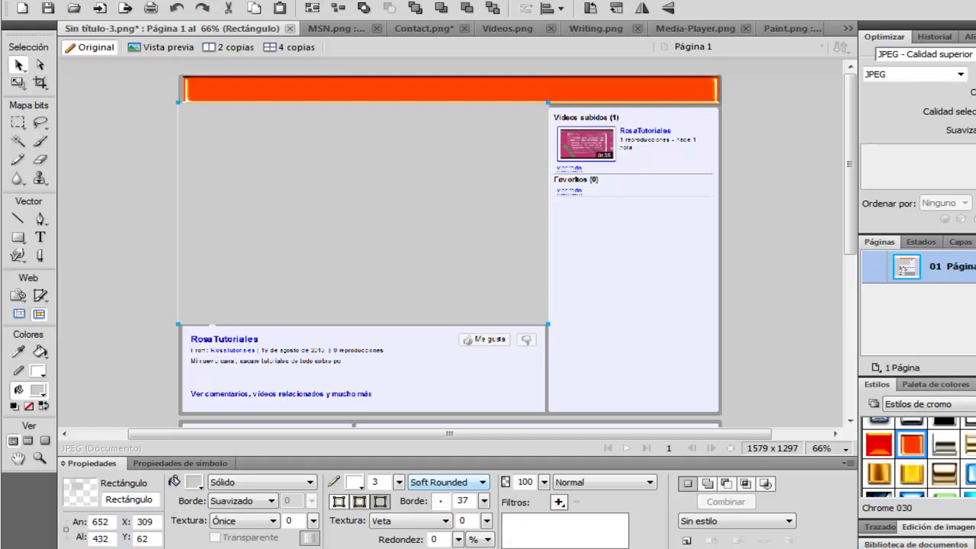
pyautogui.click(912, 444)
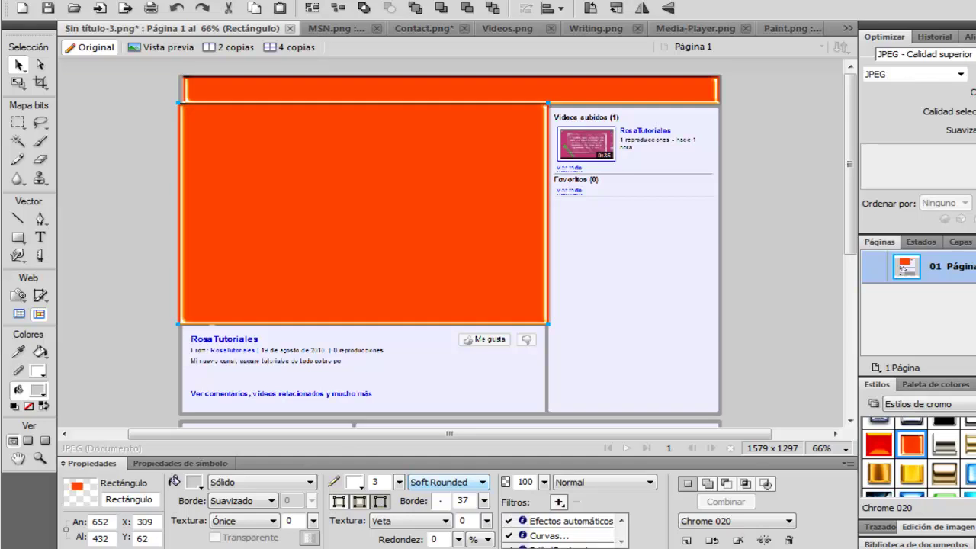
pyautogui.click(18, 238)
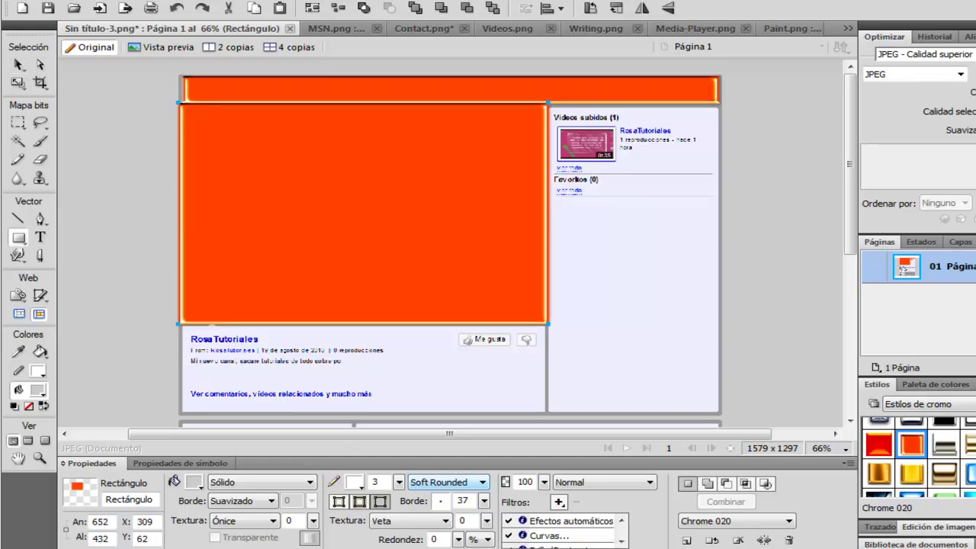
pyautogui.moveTo(182, 102); pyautogui.dragTo(81, 247)
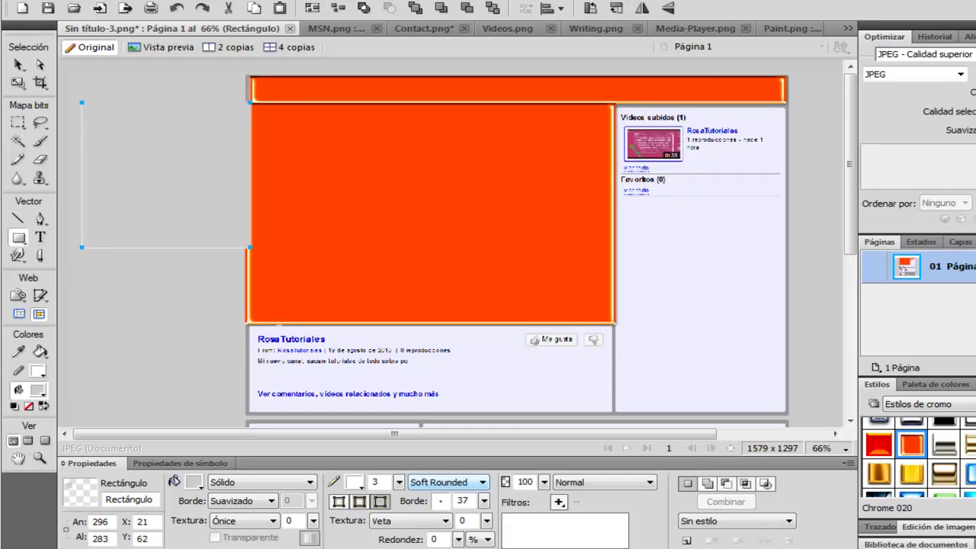
# Apply Chrome 020 to the left 296 x 283 rectangle, then switch to Media-Player.png
pyautogui.click(18, 65)
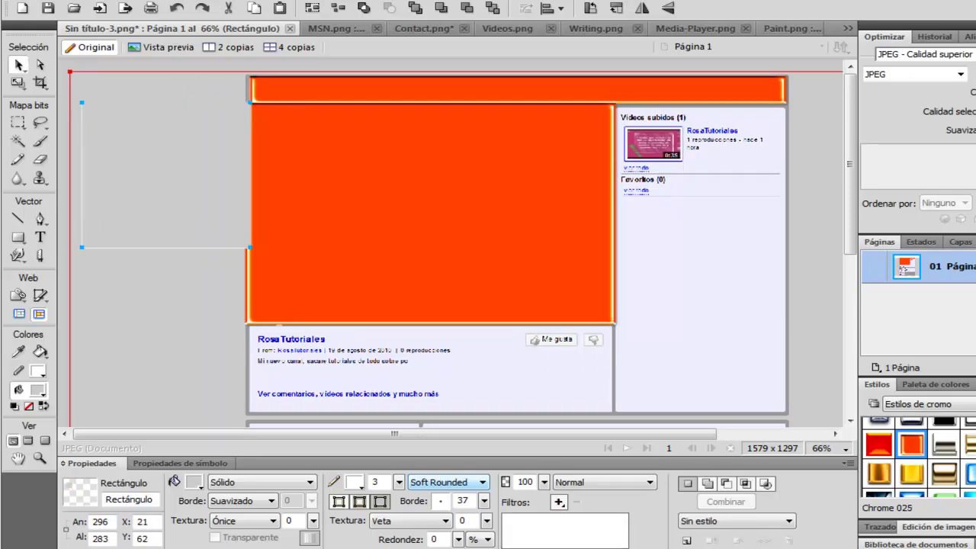
pyautogui.click(911, 445)
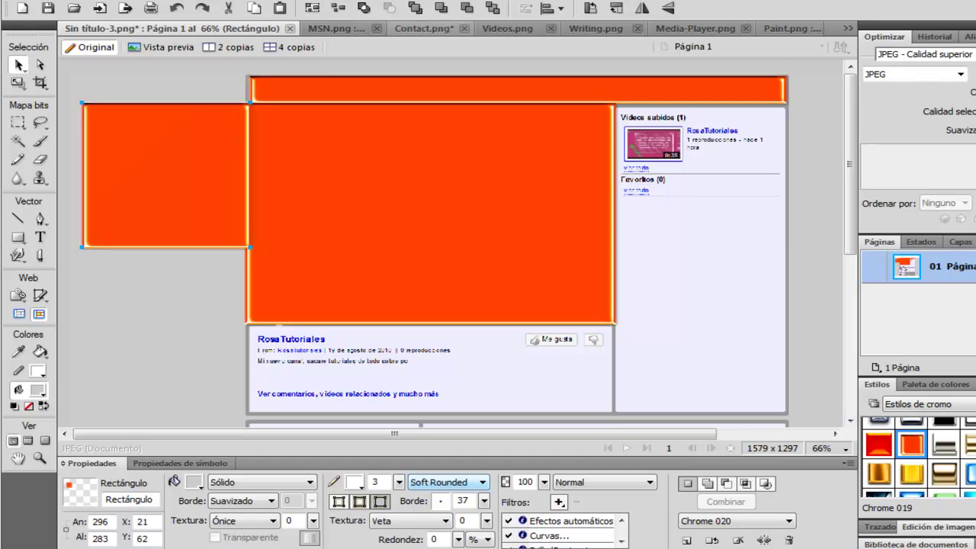
pyautogui.click(696, 28)
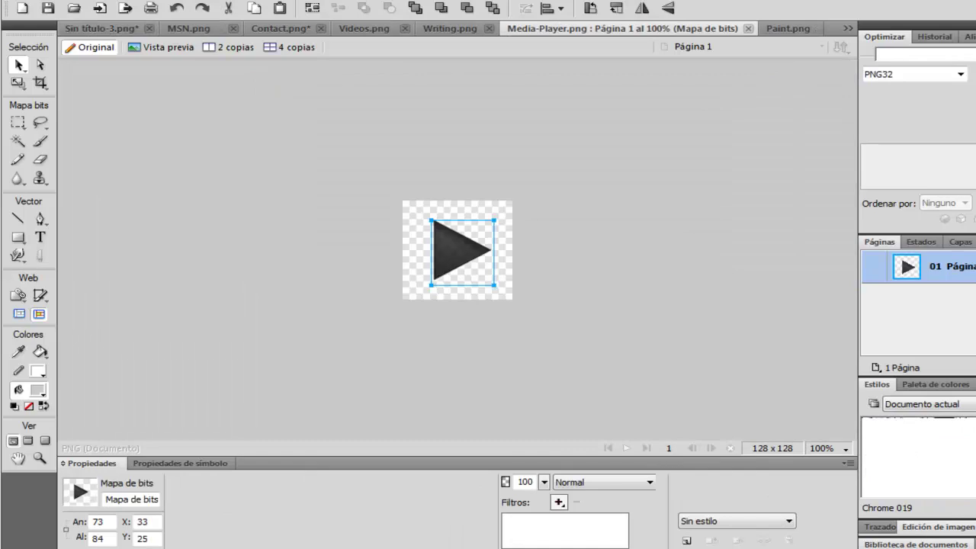
# Copy the dark play triangle from Media-Player.png and paste it, enlarged, onto the left orange panel
pyautogui.rightClick(461, 79)
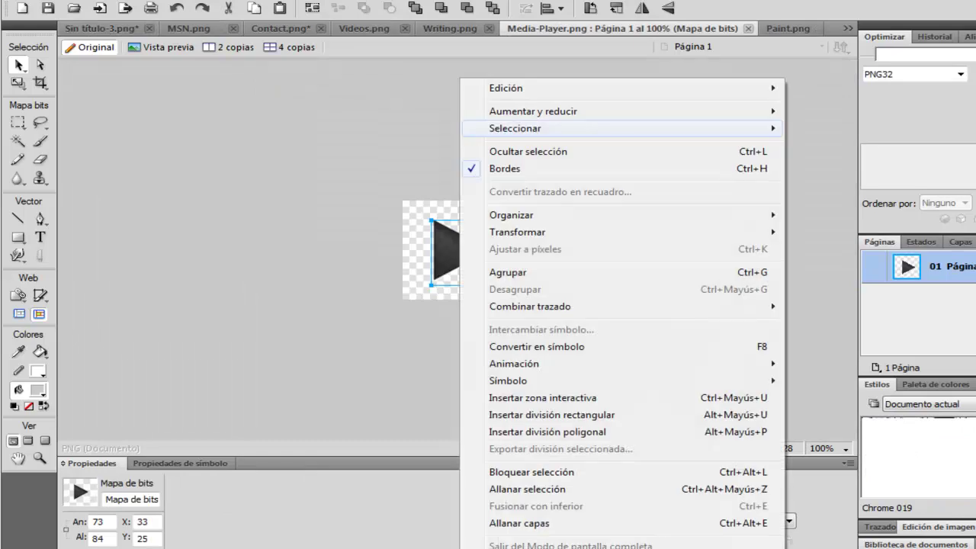
pyautogui.moveTo(506, 87)
pyautogui.click(183, 104)
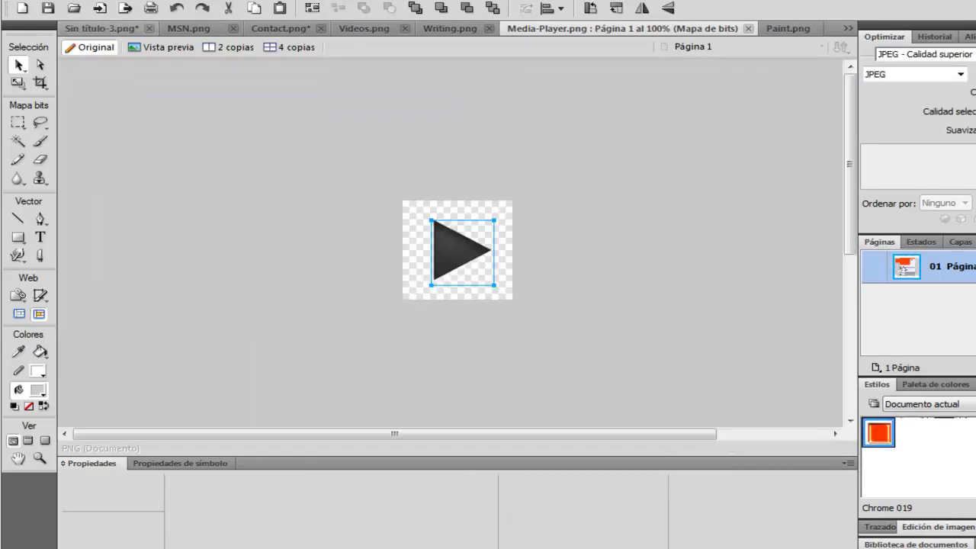
pyautogui.hotkey('ctrl', 'Tab')
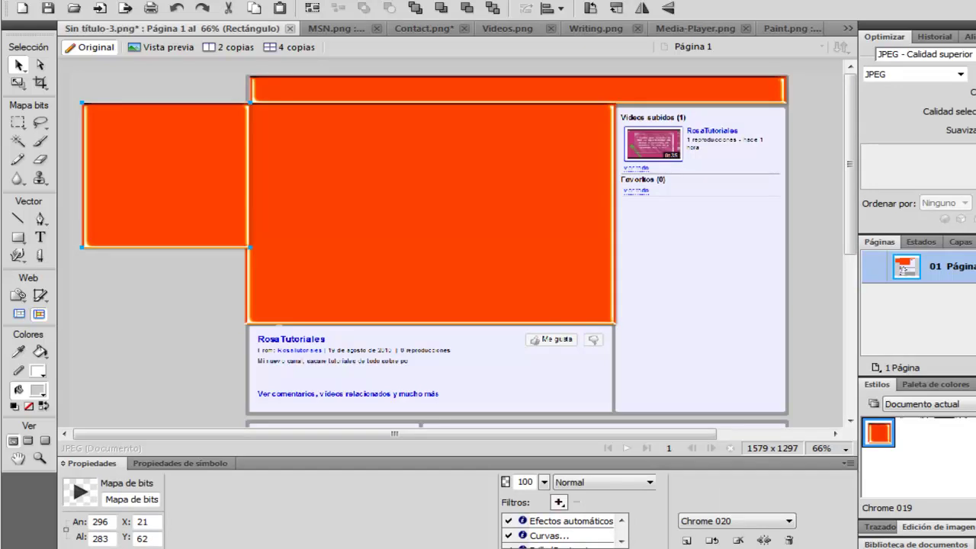
pyautogui.hotkey('ctrl', 'v')
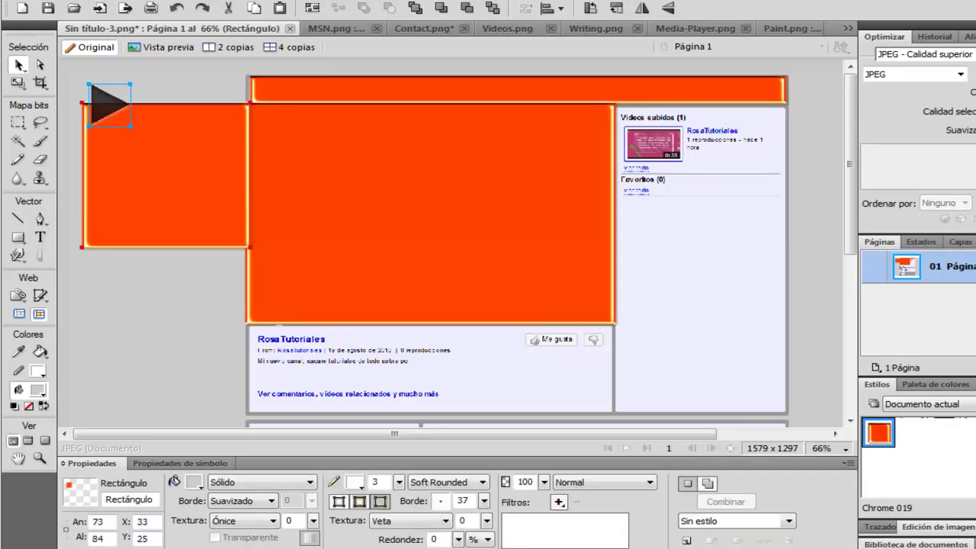
pyautogui.moveTo(105, 105); pyautogui.dragTo(97, 128)
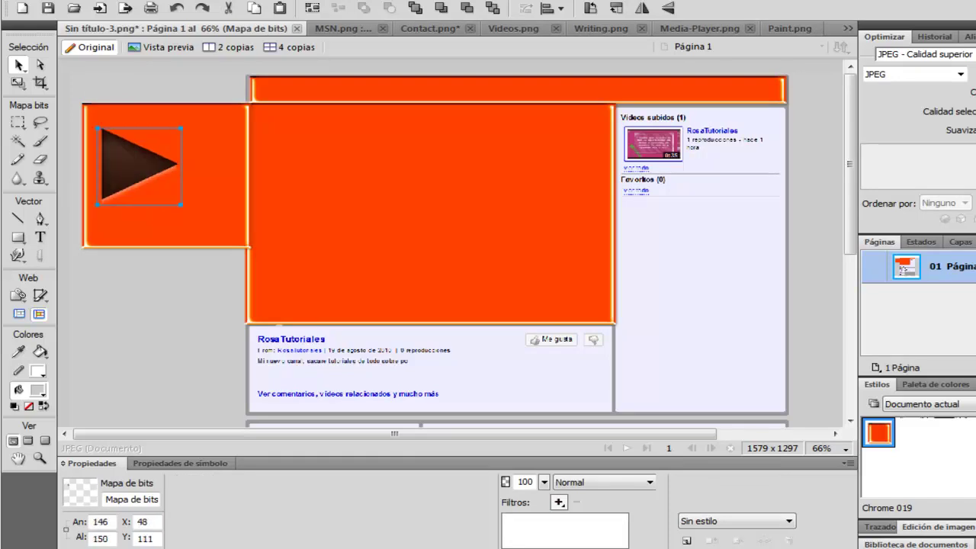
pyautogui.moveTo(133, 166); pyautogui.dragTo(170, 176)
# Shift the left orange rectangle, then undo it back to 198 x 216
pyautogui.moveTo(168, 227); pyautogui.dragTo(207, 248)
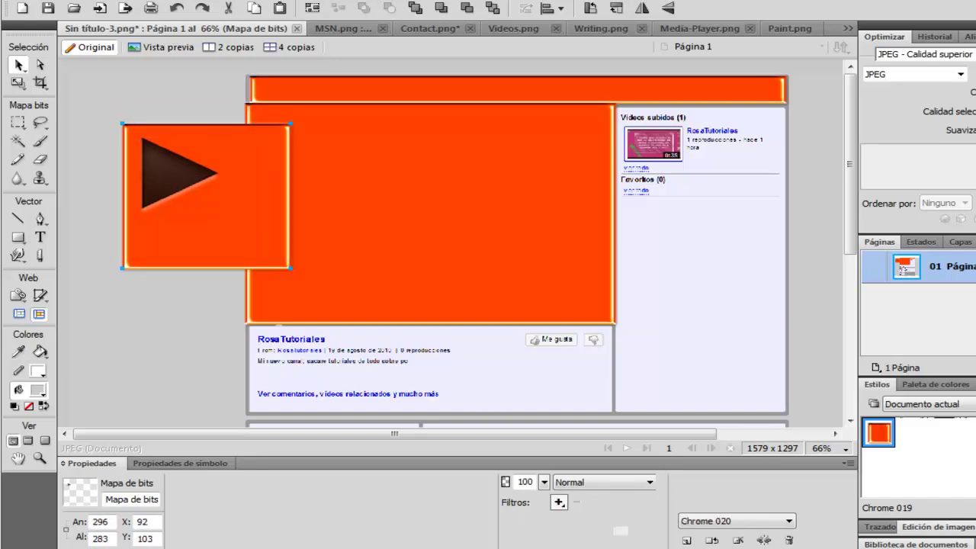
pyautogui.hotkey('ctrl', 'z')
pyautogui.hotkey('ctrl', 'z')
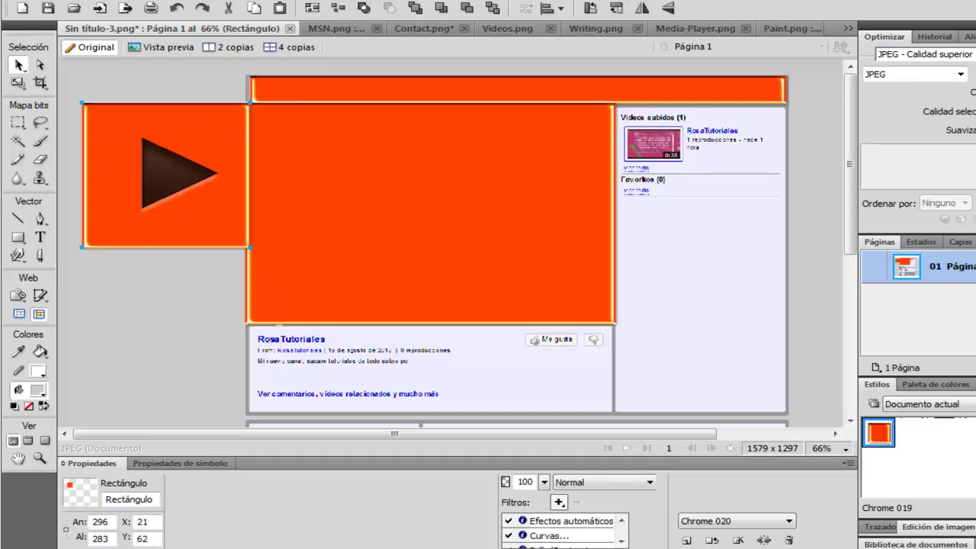
pyautogui.hotkey('ctrl', 'z')
# Move the orange square up to the video panel's top and reset the play triangle onto it
pyautogui.moveTo(198, 217); pyautogui.dragTo(199, 201)
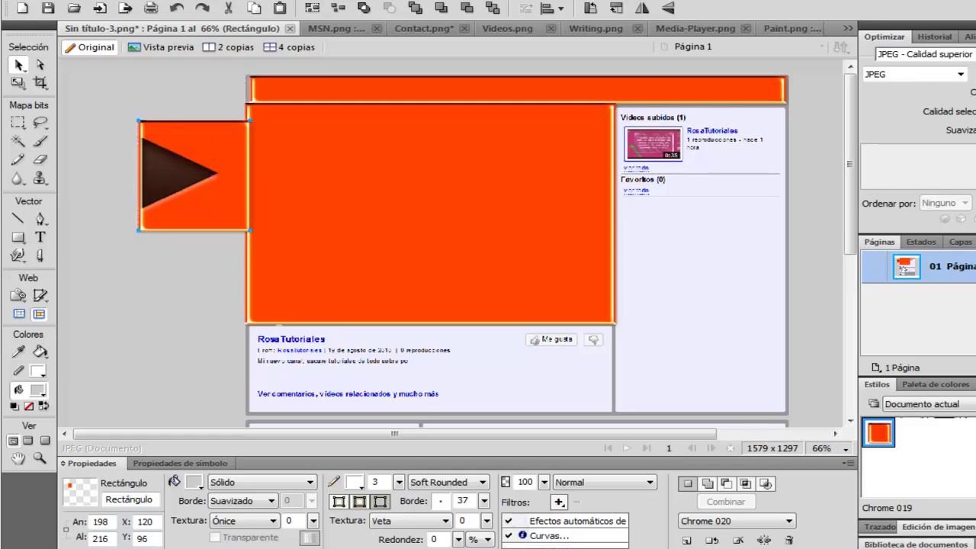
pyautogui.click(174, 174)
pyautogui.hotkey('ctrl', 'z')
pyautogui.hotkey('ctrl', 'z')
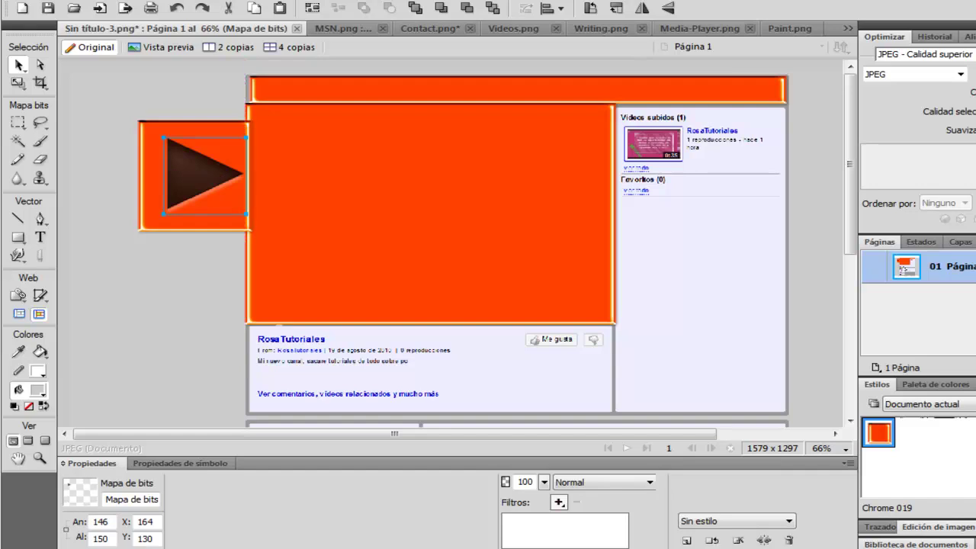
pyautogui.click(156, 275)
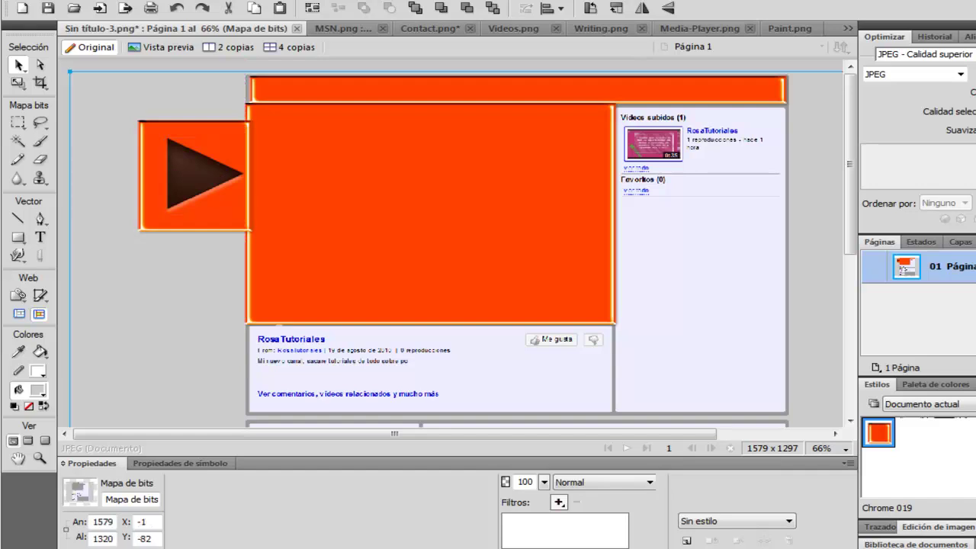
pyautogui.scroll(-1, 457, 244)
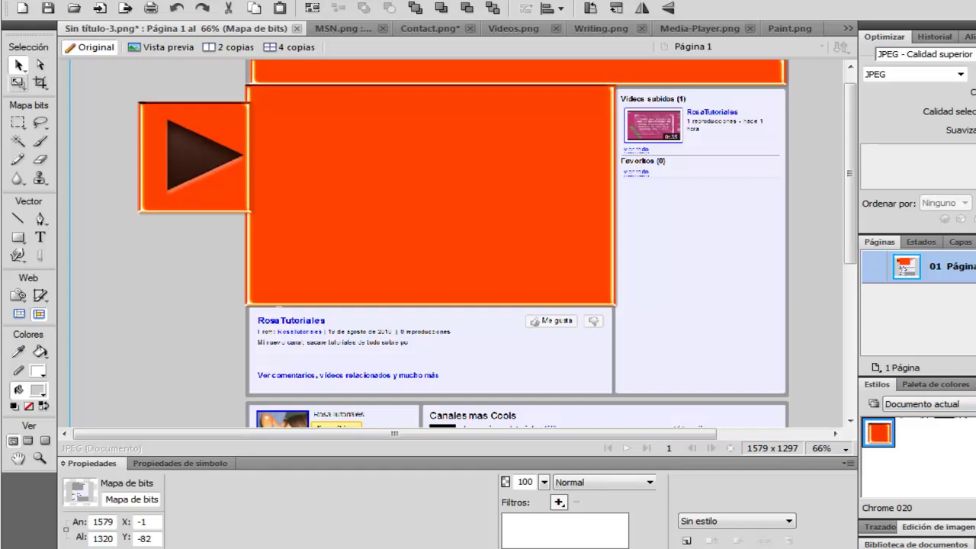
# Draw a trial rectangle over the right sidebar column, then undo it
pyautogui.click(18, 237)
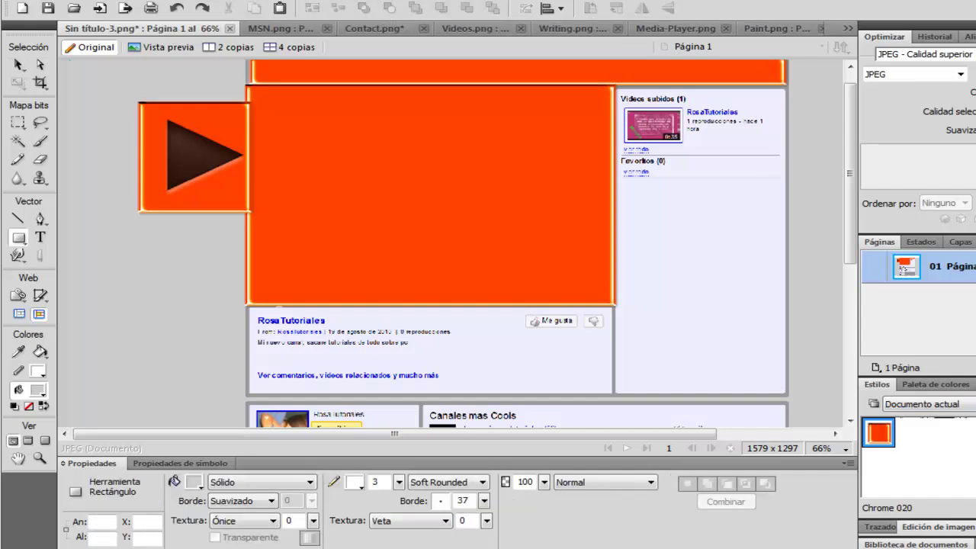
pyautogui.moveTo(616, 89); pyautogui.dragTo(767, 245)
pyautogui.hotkey('ctrl', 'z')
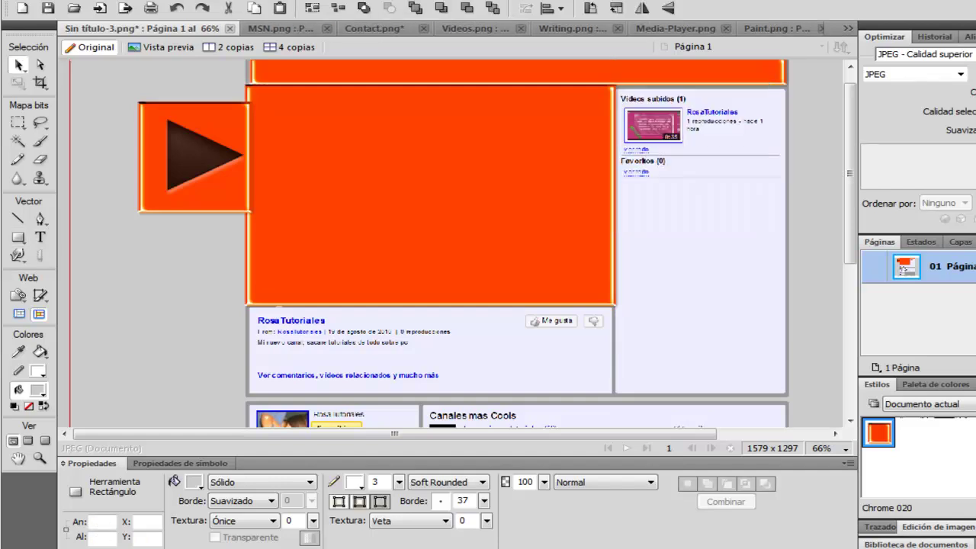
pyautogui.press('u')
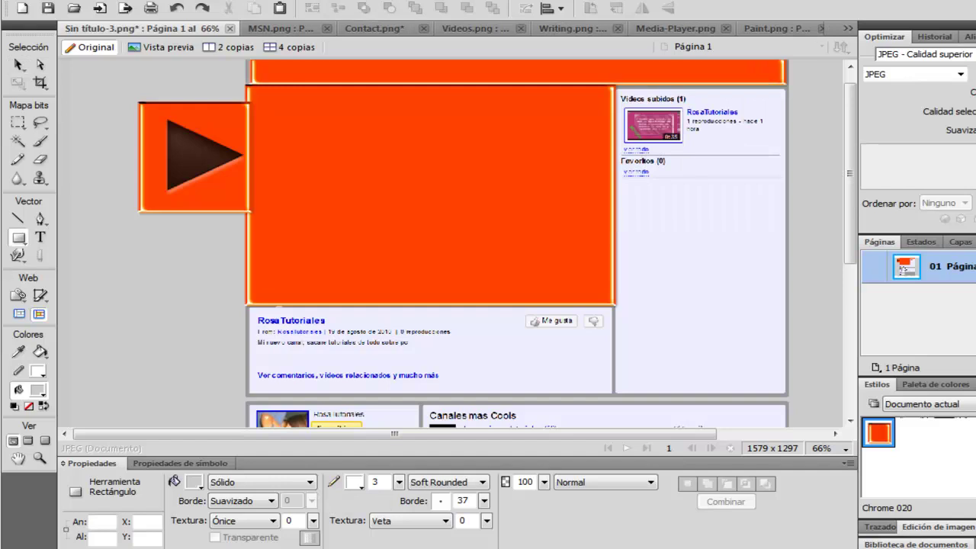
# Draw a rectangle covering the right videos column and style it Chrome 020
pyautogui.moveTo(620, 90); pyautogui.dragTo(781, 392)
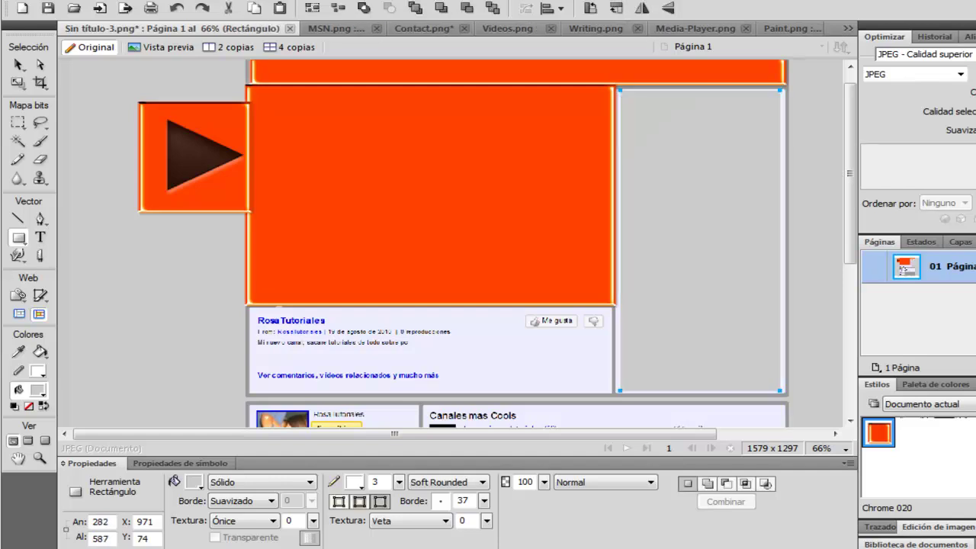
pyautogui.press('v')
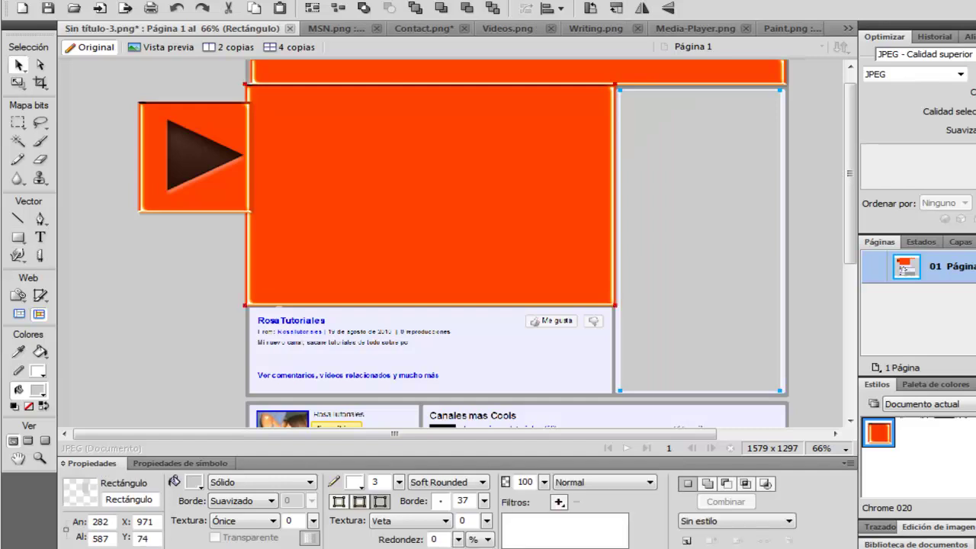
pyautogui.click(879, 433)
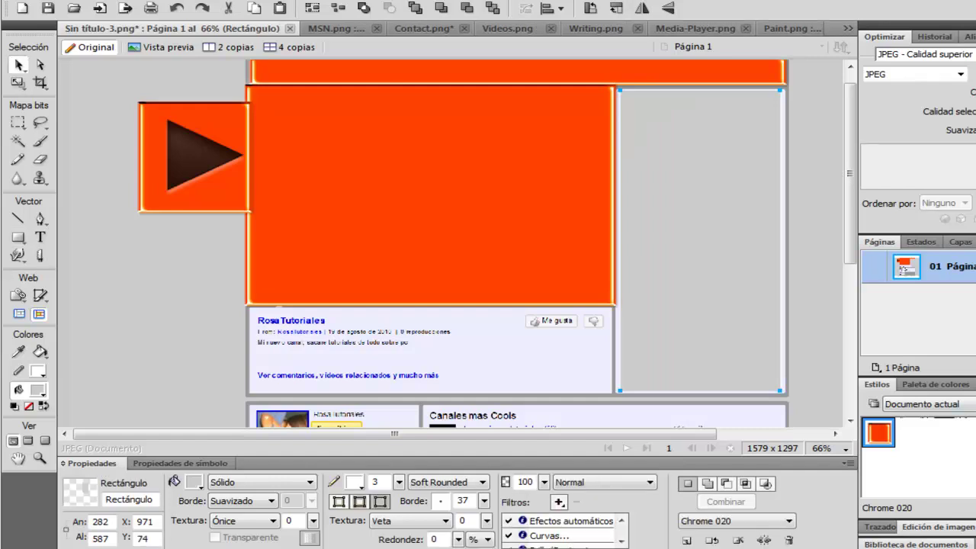
pyautogui.moveTo(395, 434); pyautogui.dragTo(505, 433)
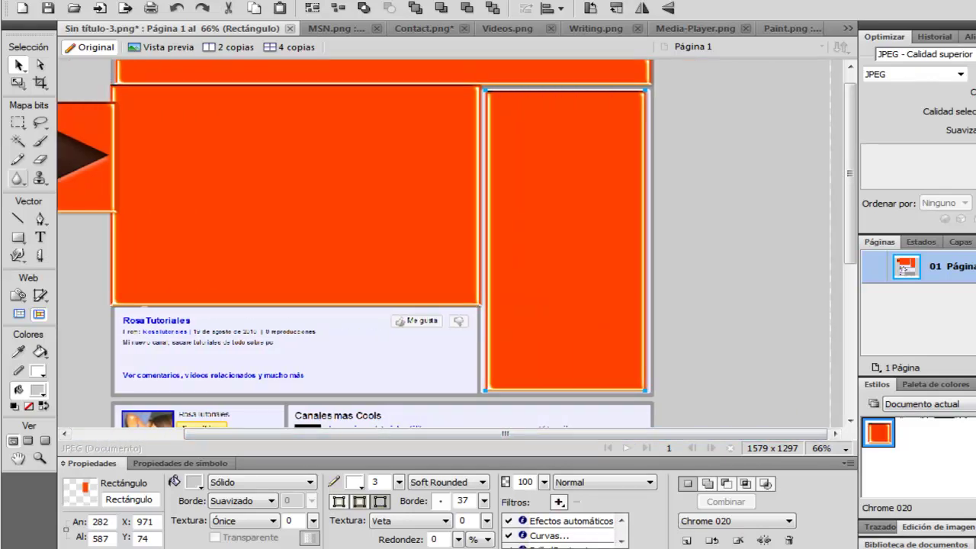
# Draw a 258 x 181 rectangle beside the top of the sidebar
pyautogui.click(18, 237)
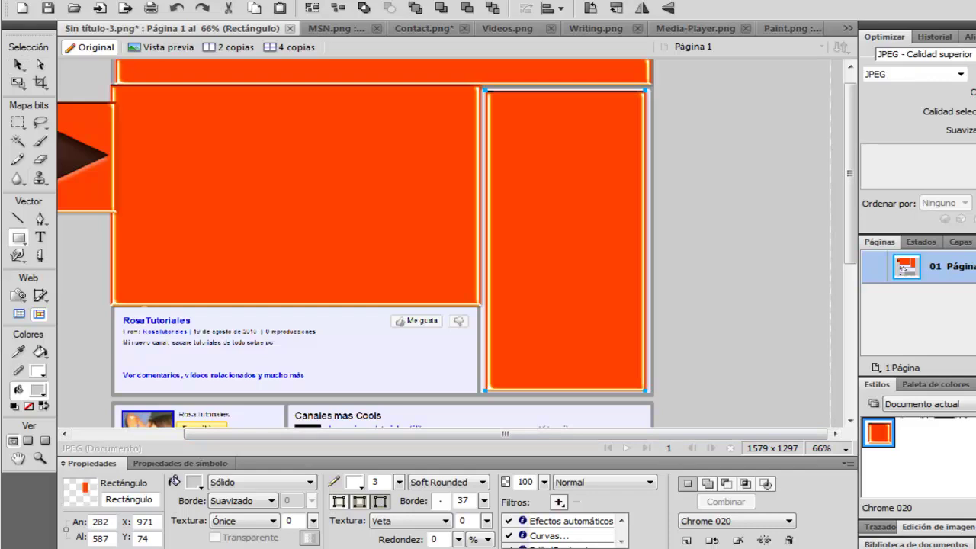
pyautogui.moveTo(645, 90); pyautogui.dragTo(660, 96)
pyautogui.moveTo(788, 162)
pyautogui.mouseDown()
pyautogui.moveTo(805, 181)
pyautogui.moveTo(791, 183)
pyautogui.mouseUp()
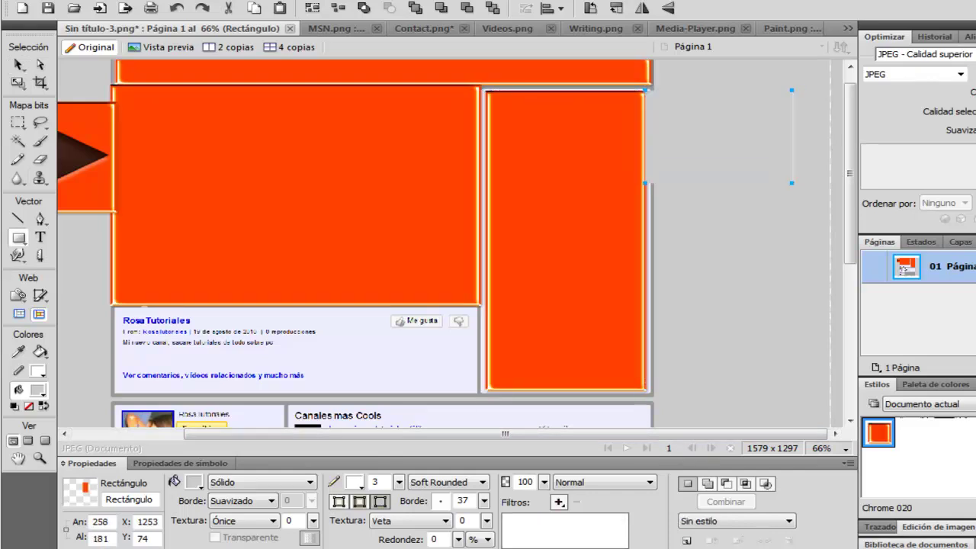
# Style the new top-right box Chrome 020 and copy the folder icon from Videos.png
pyautogui.click(18, 65)
pyautogui.click(879, 433)
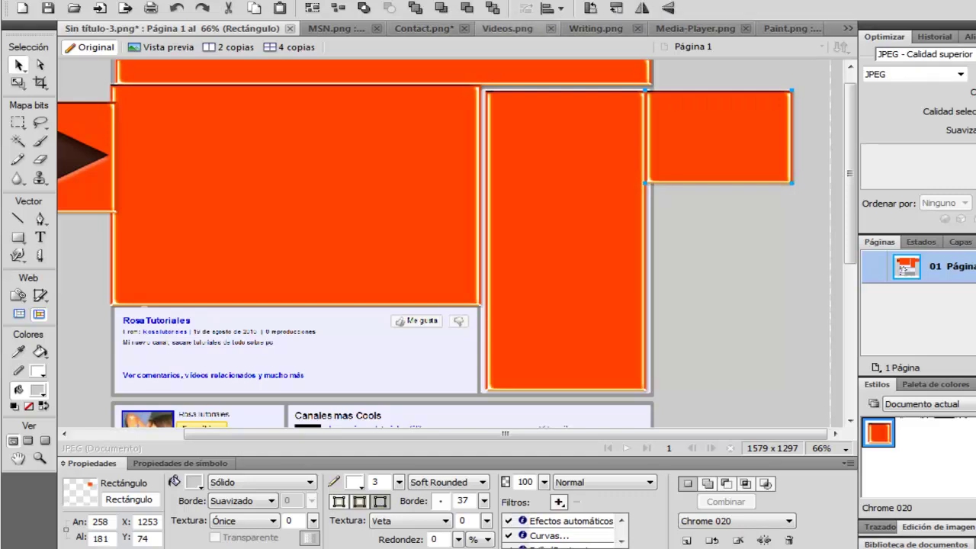
pyautogui.click(520, 29)
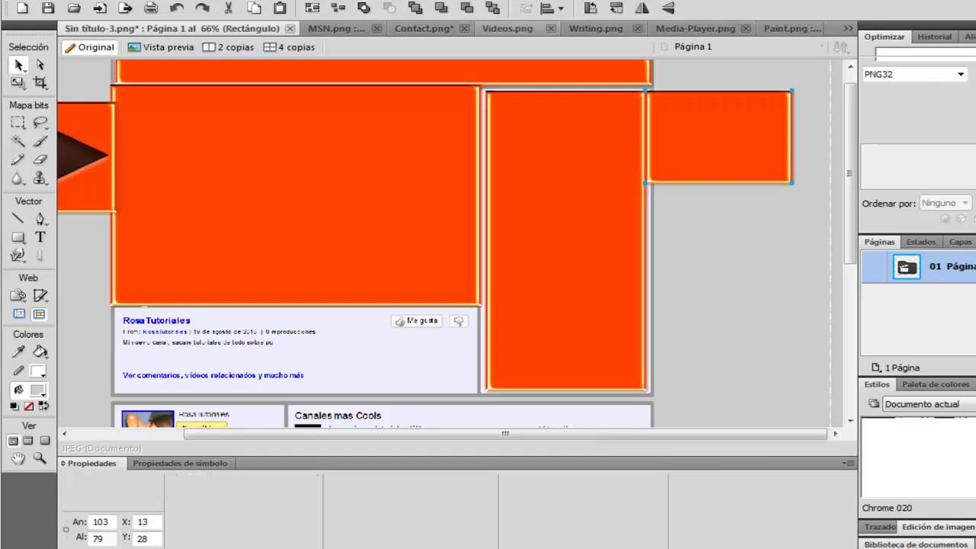
pyautogui.click(510, 28)
pyautogui.rightClick(494, 244)
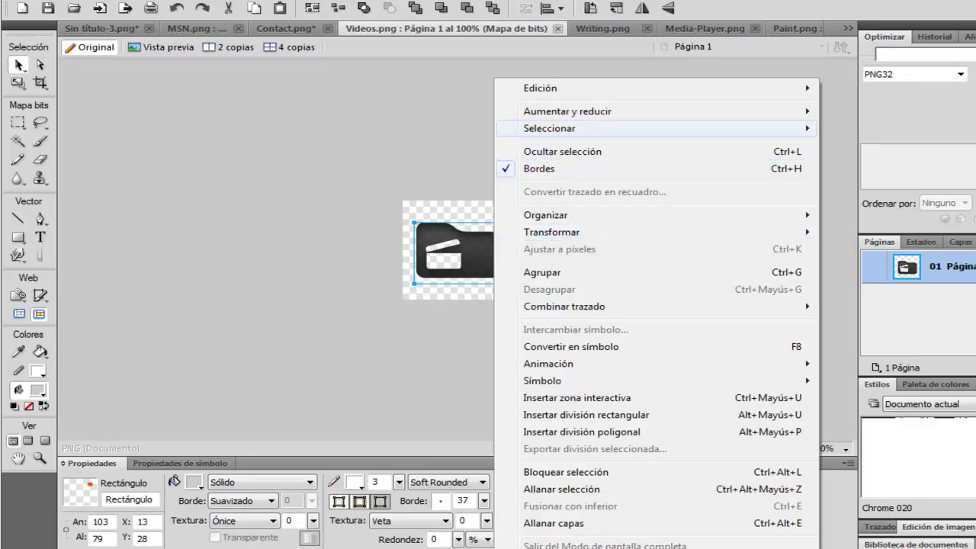
pyautogui.moveTo(534, 88)
pyautogui.click(320, 106)
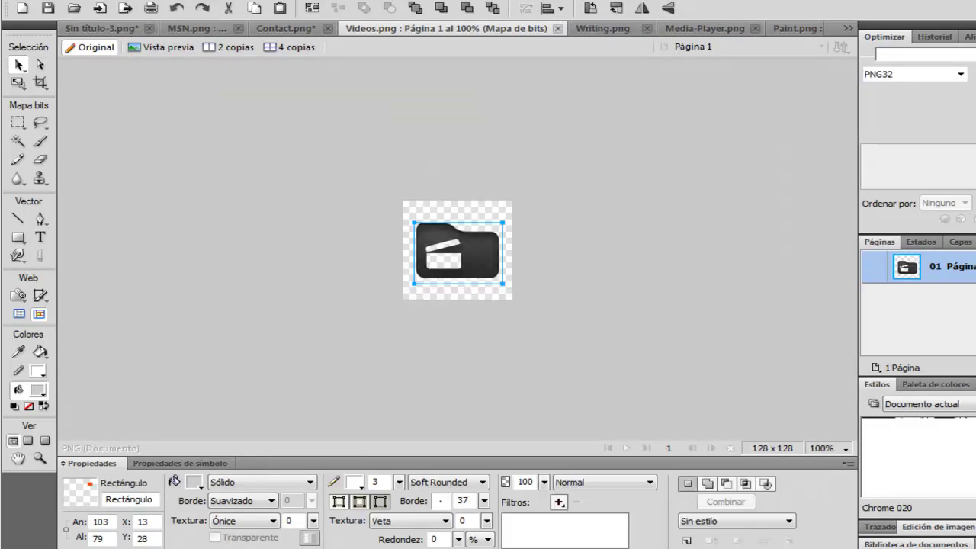
# Paste the dark folder icon into the channel layout and centre it in the top-right box
pyautogui.click(102, 28)
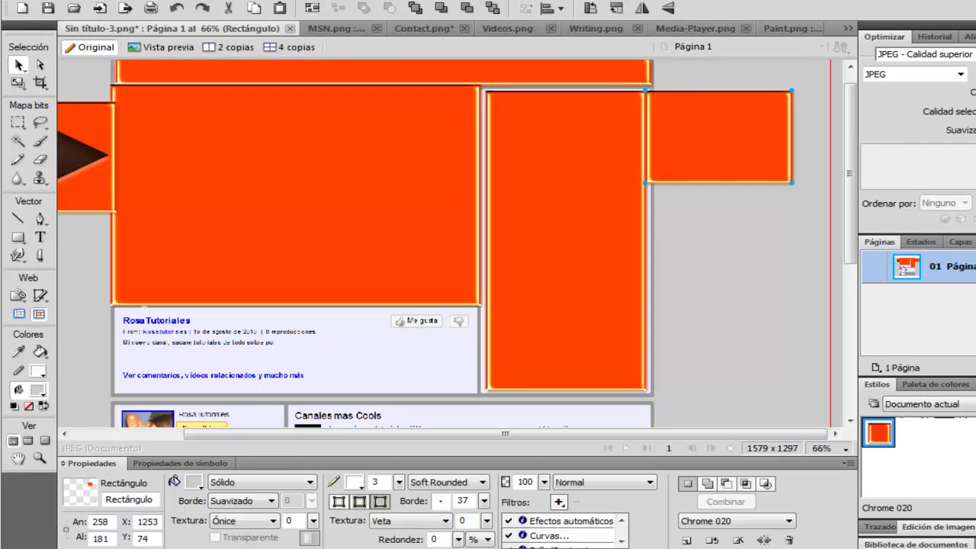
pyautogui.hotkey('ctrl', 'v')
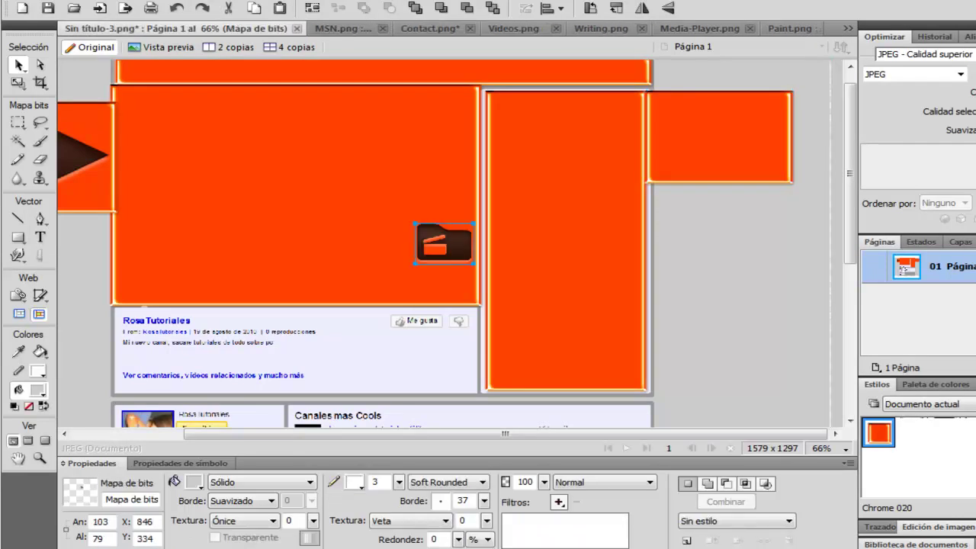
pyautogui.moveTo(444, 242); pyautogui.dragTo(646, 90)
pyautogui.moveTo(690, 124); pyautogui.dragTo(716, 136)
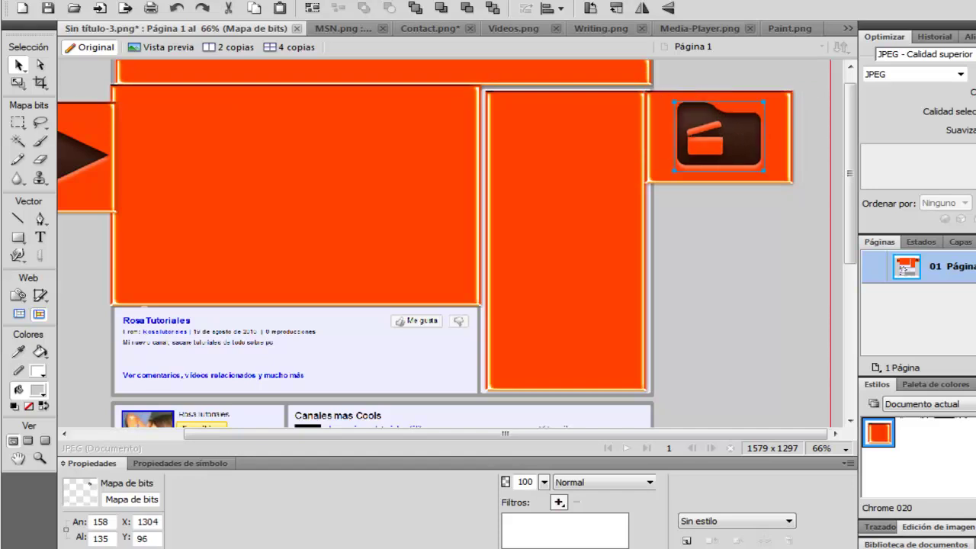
pyautogui.scroll(-5, 456, 243)
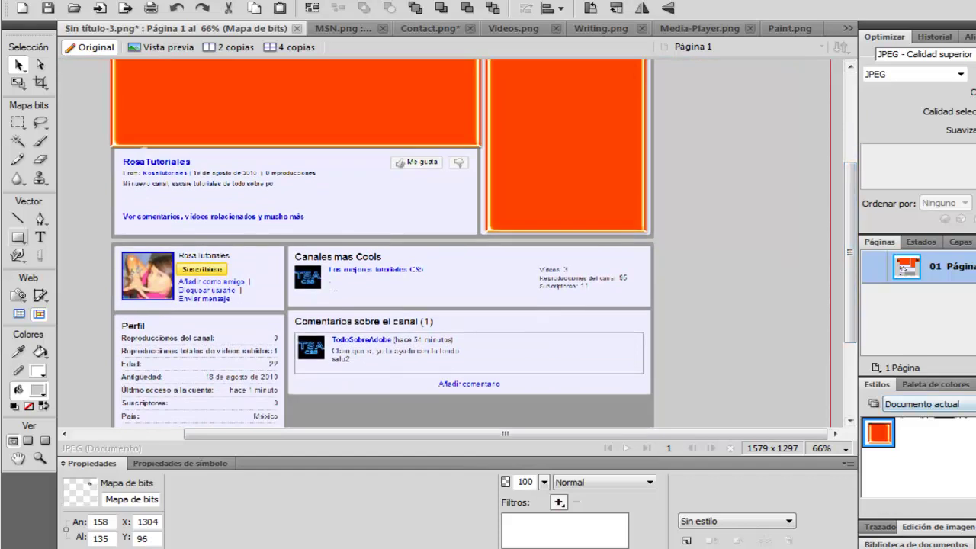
# Draw a 636 x 167 orange Chrome 020 strip over the description panel and a 626 x 117 box over the owner profile
pyautogui.click(19, 238)
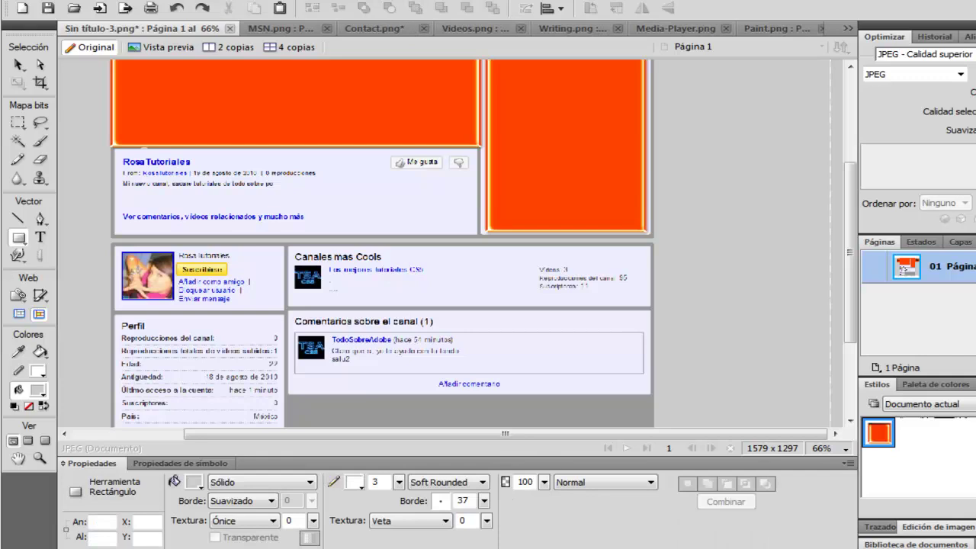
pyautogui.moveTo(114, 146); pyautogui.dragTo(477, 233)
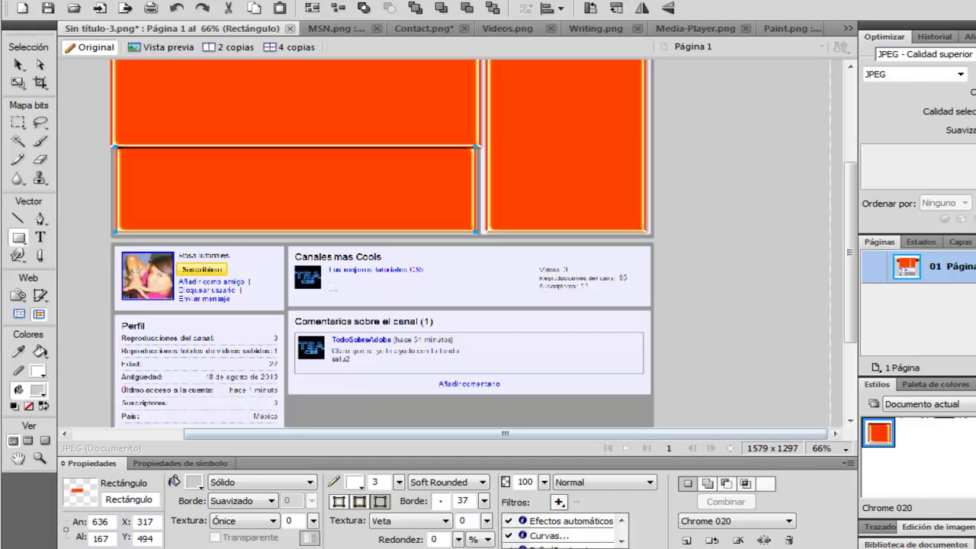
pyautogui.moveTo(751, 434); pyautogui.dragTo(662, 434)
pyautogui.hscroll(-1, 415, 433)
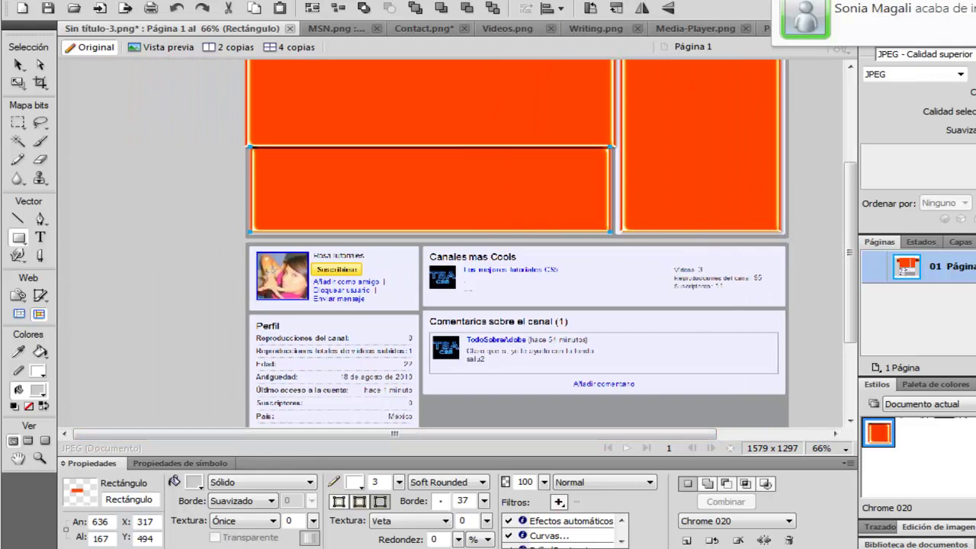
pyautogui.moveTo(415, 248)
pyautogui.mouseDown()
pyautogui.moveTo(347, 305)
pyautogui.moveTo(59, 310)
pyautogui.mouseUp()
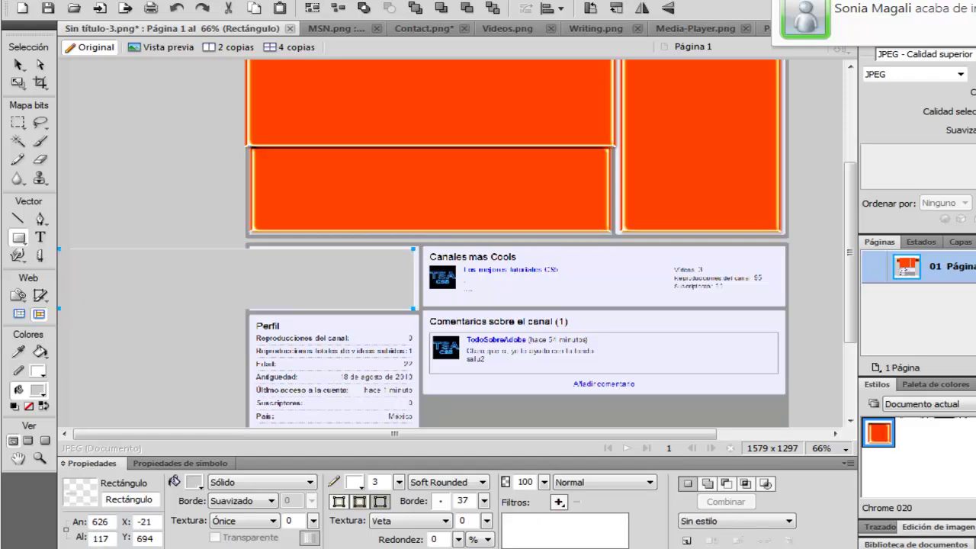
# Style the profile rectangle with Chrome 020 and copy the contact silhouette from Contact.png
pyautogui.click(879, 433)
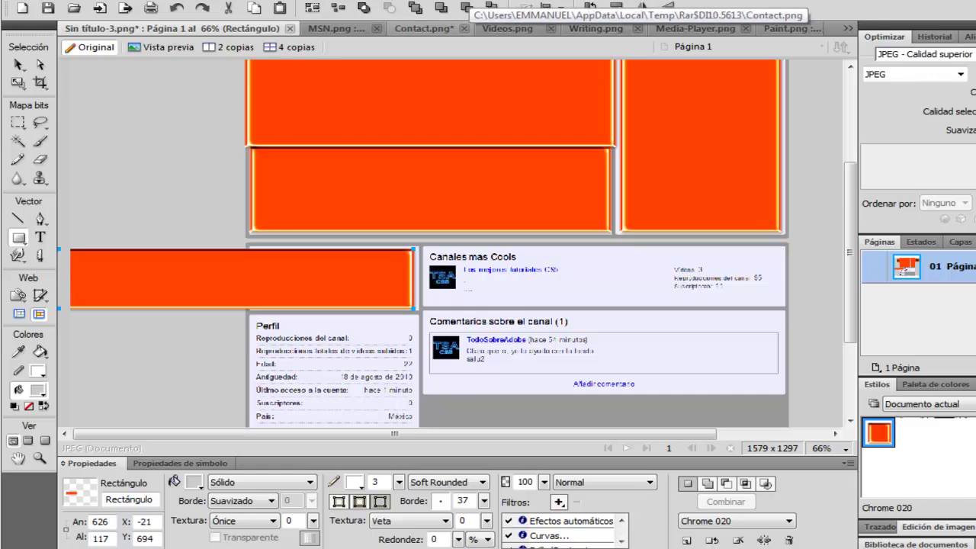
pyautogui.click(422, 29)
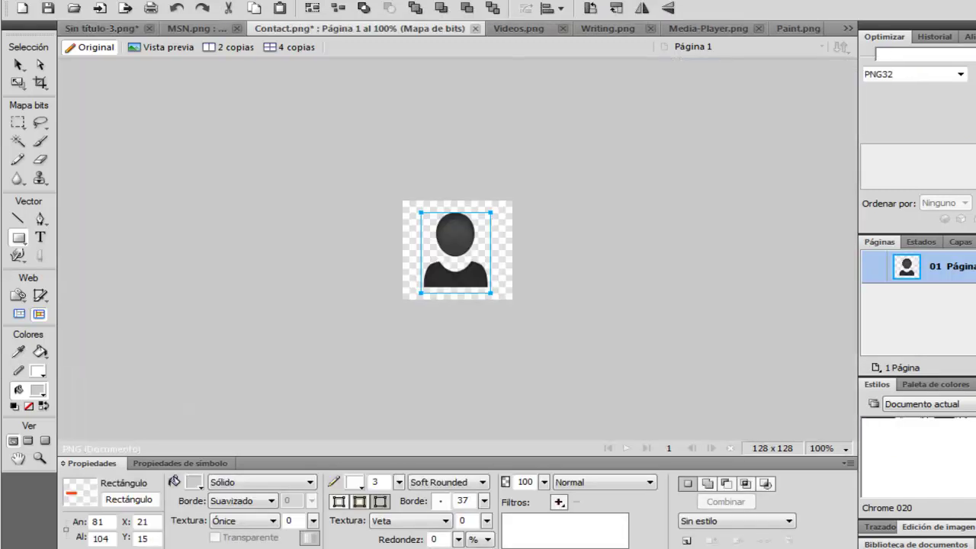
pyautogui.press('v')
pyautogui.rightClick(463, 251)
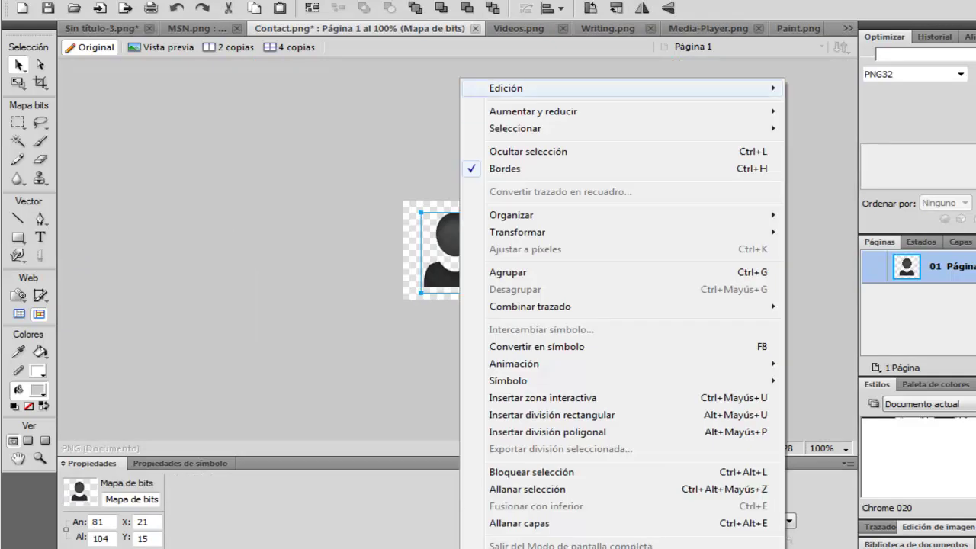
pyautogui.moveTo(506, 88)
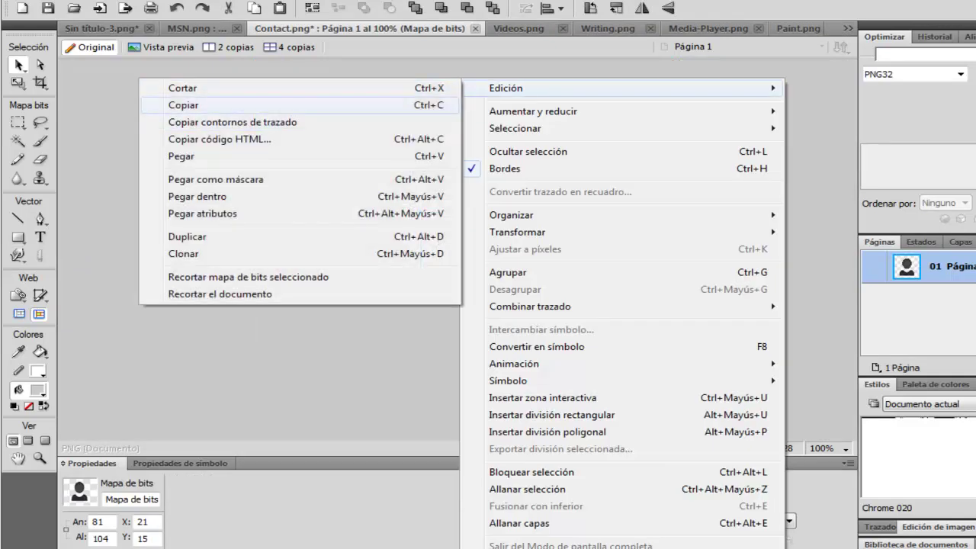
pyautogui.click(184, 106)
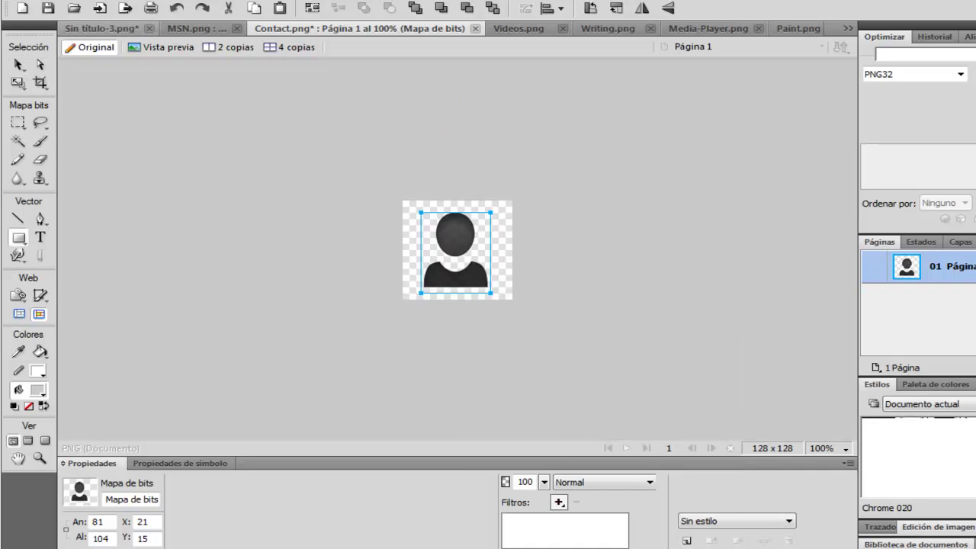
# Paste the person icon into the mockup and move it onto the left orange banner
pyautogui.click(101, 29)
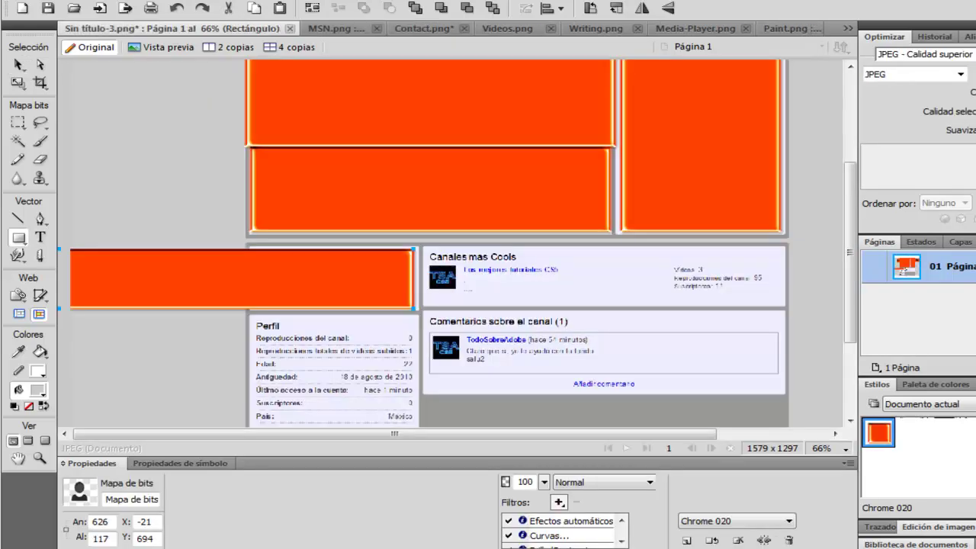
pyautogui.hotkey('ctrl', 'v')
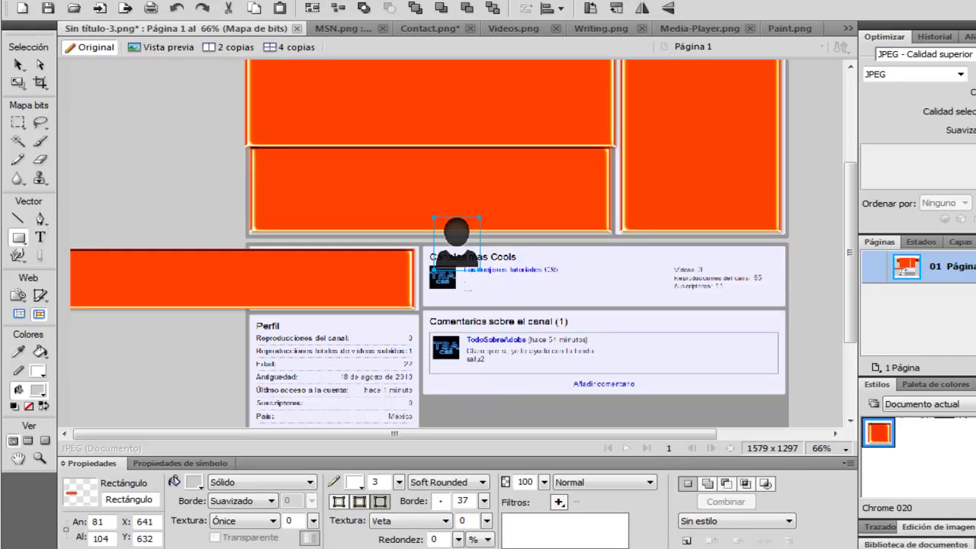
pyautogui.press('v')
pyautogui.moveTo(456, 243); pyautogui.dragTo(155, 279)
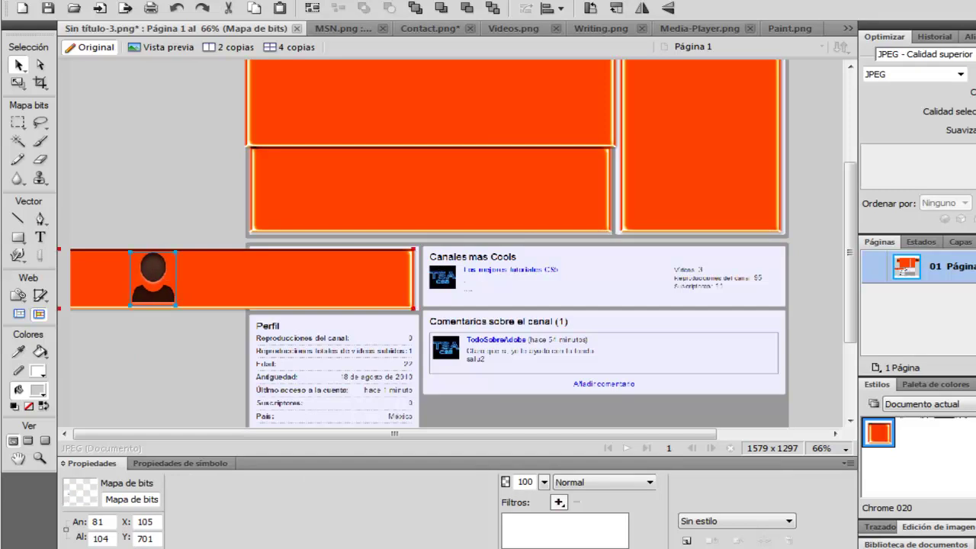
# Resize the orange banner to 441 x 117 around the 81 x 104 person icon
pyautogui.click(198, 278)
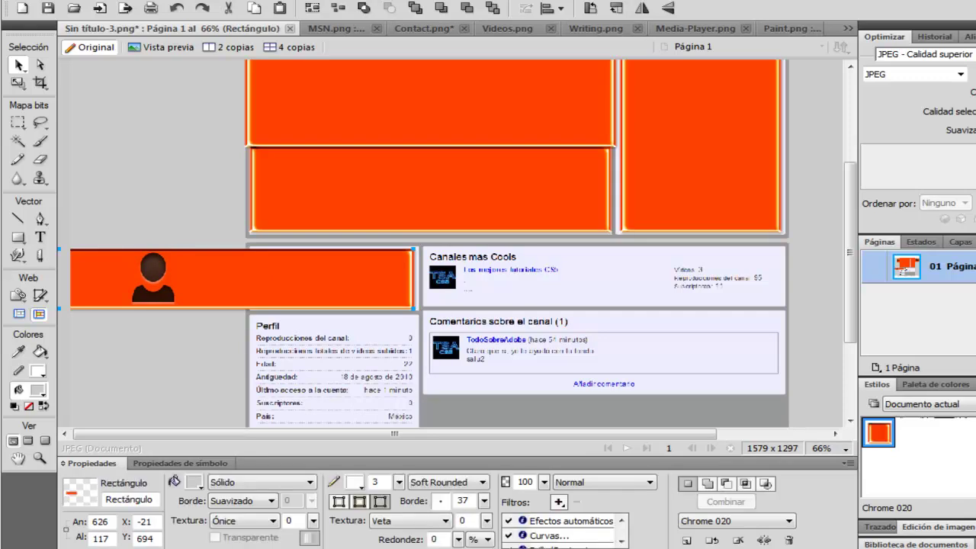
pyautogui.moveTo(58, 250); pyautogui.dragTo(208, 278)
pyautogui.click(153, 278)
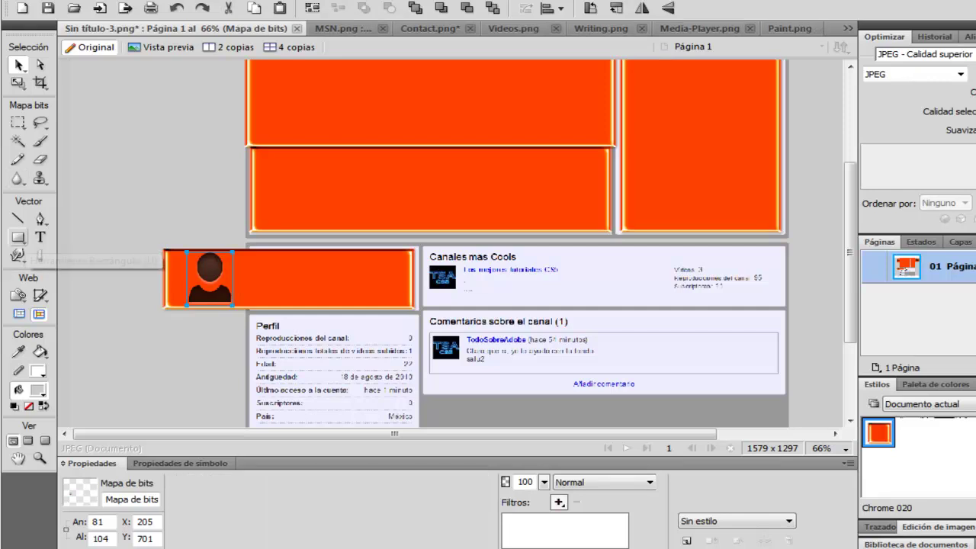
# Redraw a 642 x 111 rectangle at X 620, Y 694 over Canales mas Cools after undoing a misplaced try
pyautogui.click(18, 237)
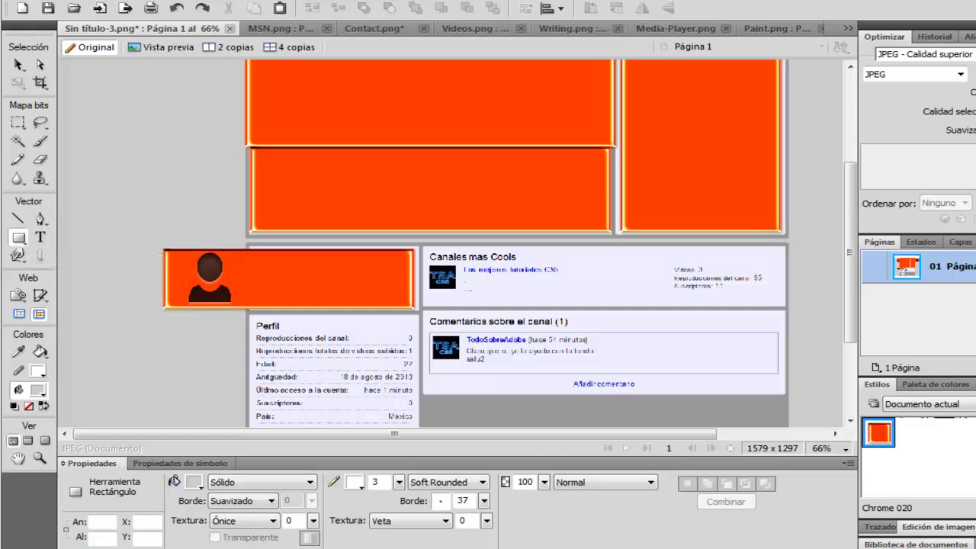
pyautogui.moveTo(431, 248); pyautogui.dragTo(633, 299)
pyautogui.press('v')
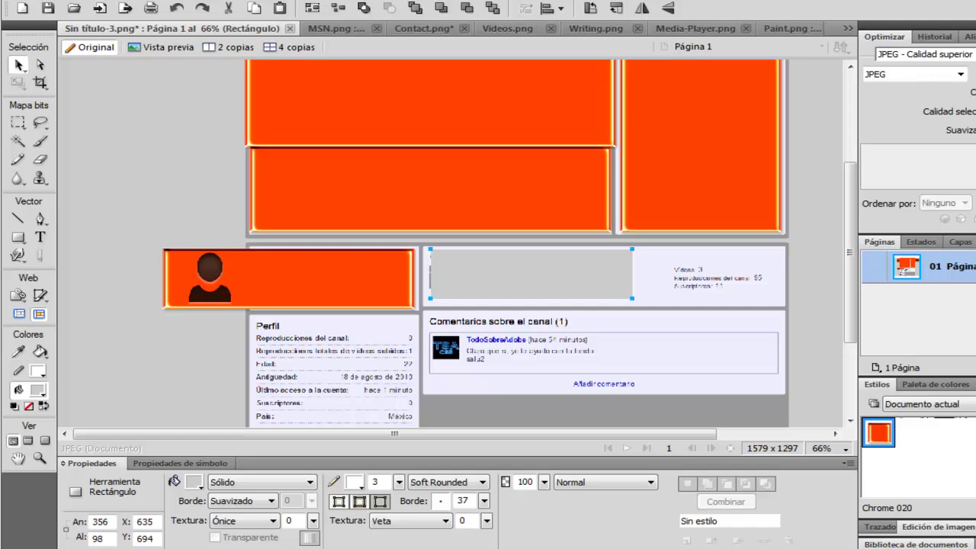
pyautogui.hotkey('ctrl', 'z')
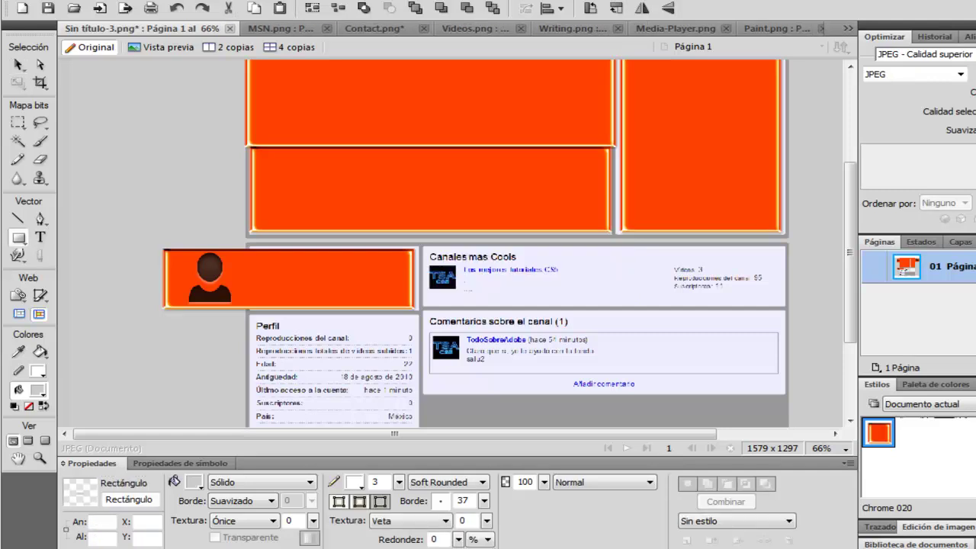
pyautogui.moveTo(423, 249); pyautogui.dragTo(784, 306)
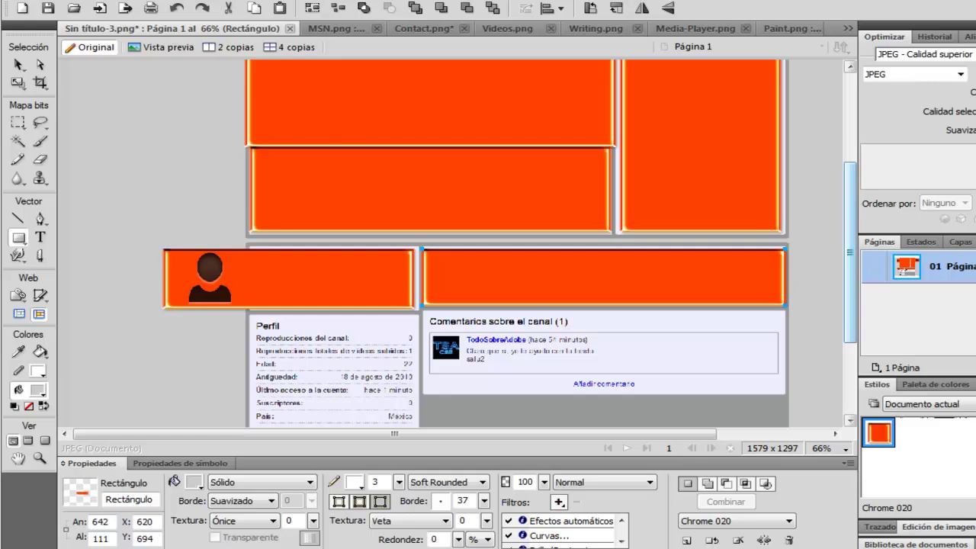
pyautogui.scroll(-5, 509, 278)
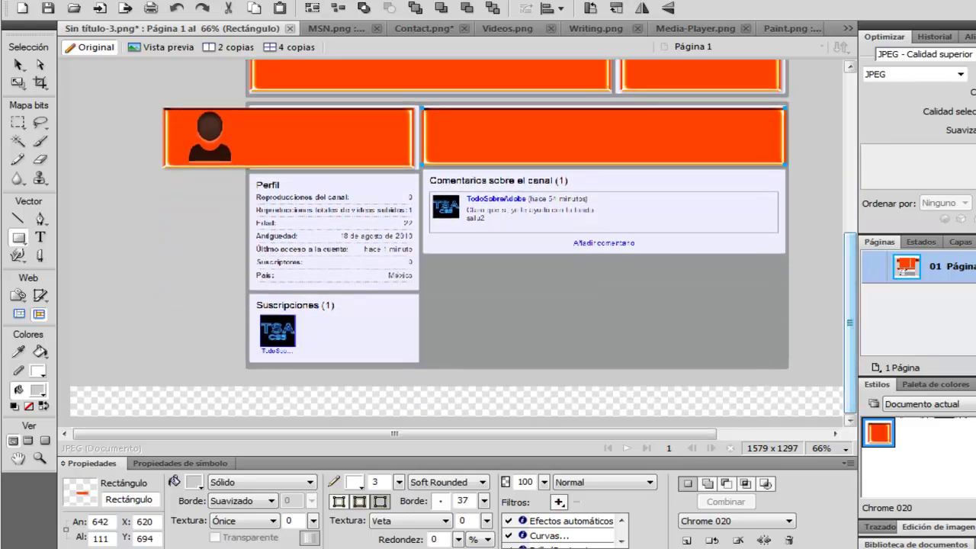
# Copy the two-people icon from MSN.png via Edición > Copiar, undoing a stray paste first
pyautogui.click(340, 29)
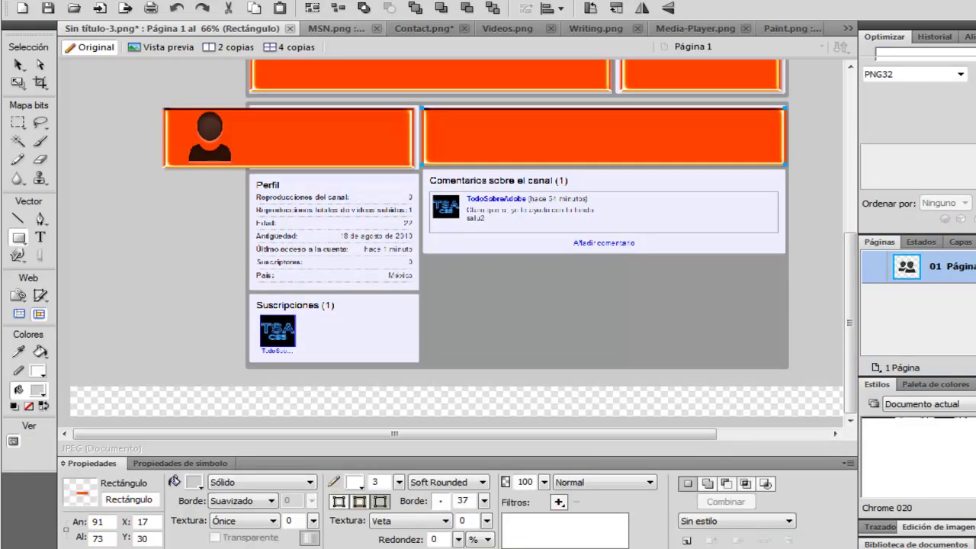
pyautogui.hotkey('ctrl', 'Tab')
pyautogui.press('v')
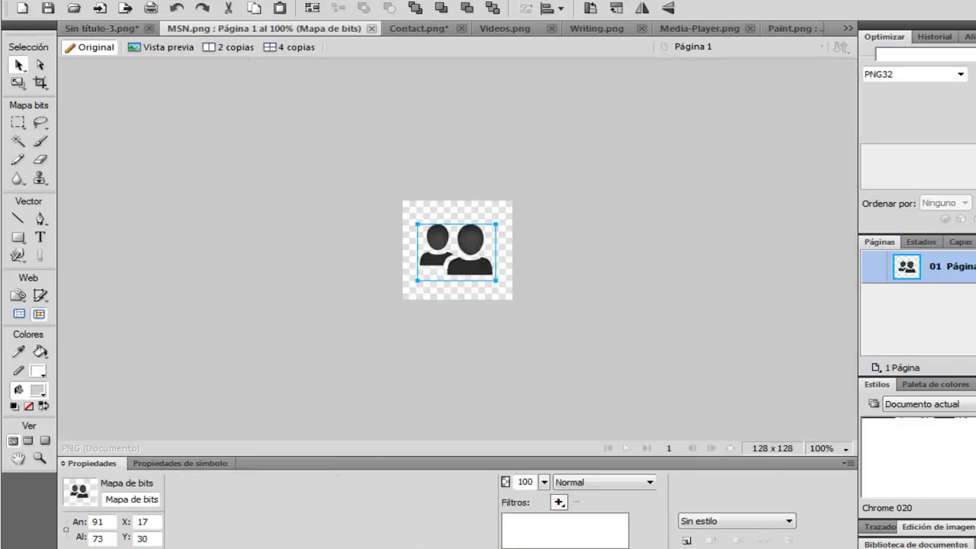
pyautogui.hotkey('ctrl', 'v')
pyautogui.hotkey('ctrl', 'z')
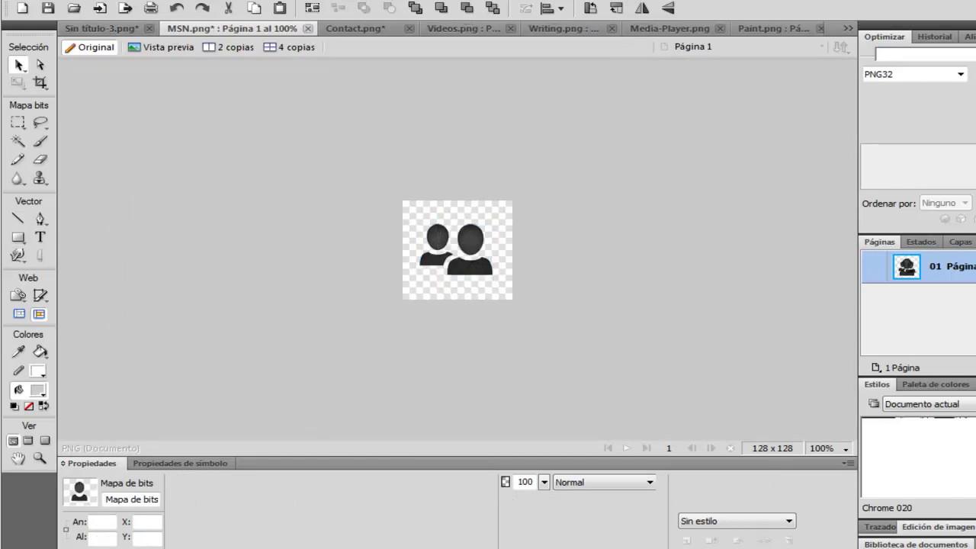
pyautogui.press('u')
pyautogui.rightClick(467, 227)
pyautogui.moveTo(513, 87)
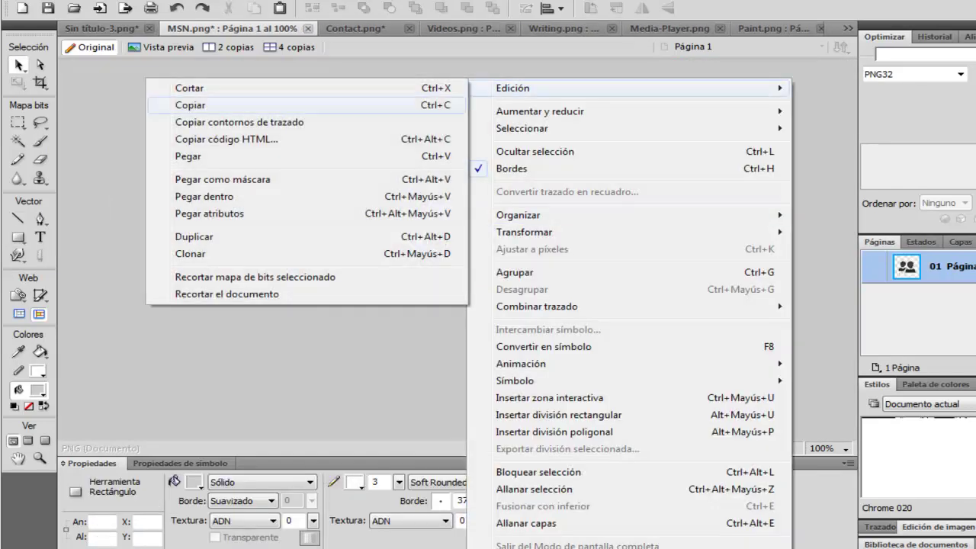
pyautogui.click(305, 105)
pyautogui.click(102, 28)
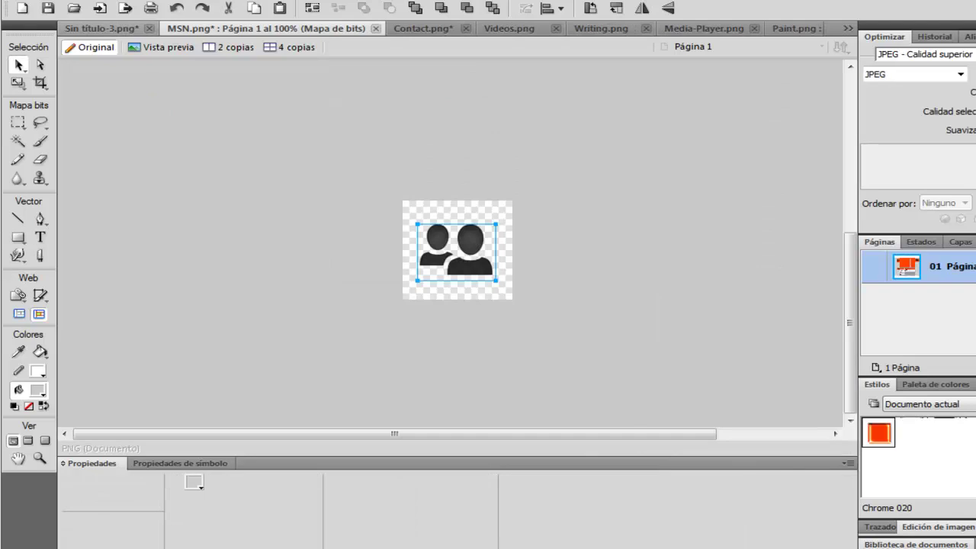
pyautogui.hotkey('ctrl', 'v')
# Paste the 117 x 107 two-people icon onto the orange comments banner, aligned at X 620, Y 690
pyautogui.press('u')
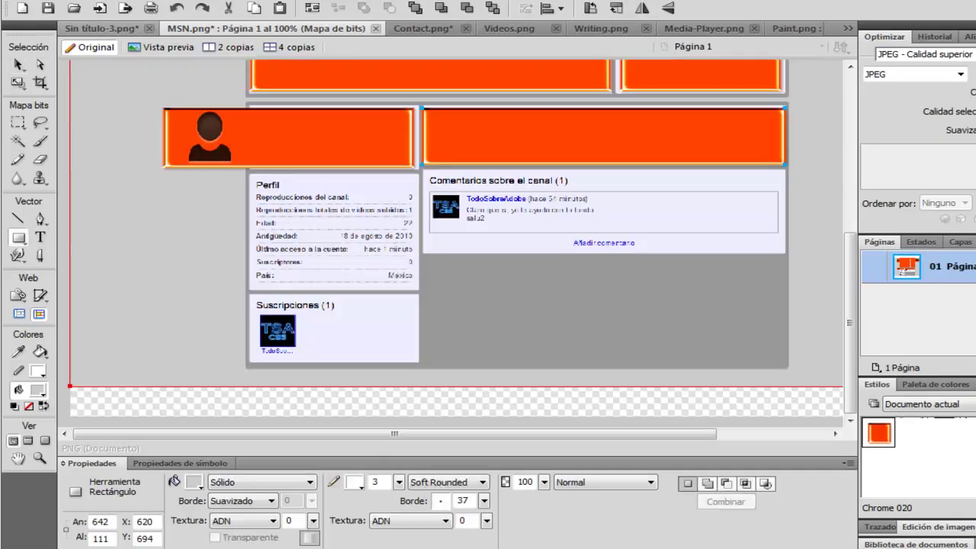
pyautogui.hotkey('ctrl', 'Tab')
pyautogui.hotkey('ctrl', 'v')
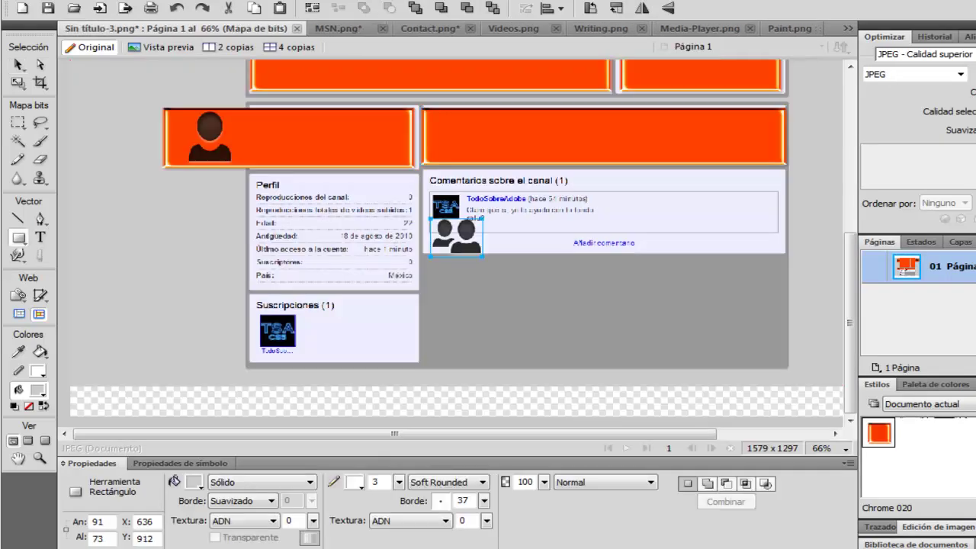
pyautogui.press('v')
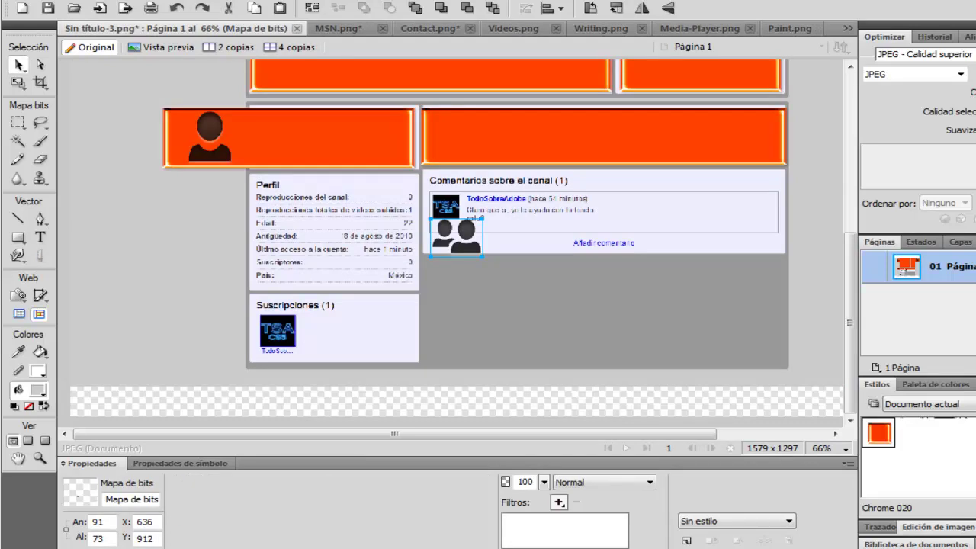
pyautogui.moveTo(456, 237); pyautogui.dragTo(600, 142)
pyautogui.moveTo(671, 140); pyautogui.dragTo(672, 209)
pyautogui.moveTo(588, 137); pyautogui.dragTo(617, 135)
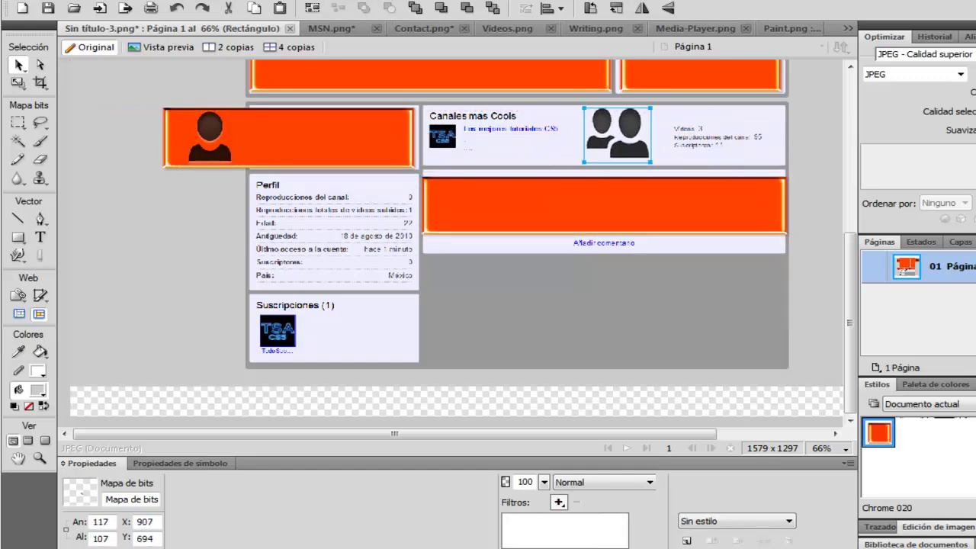
pyautogui.moveTo(671, 208); pyautogui.dragTo(665, 194)
pyautogui.moveTo(604, 190); pyautogui.dragTo(609, 133)
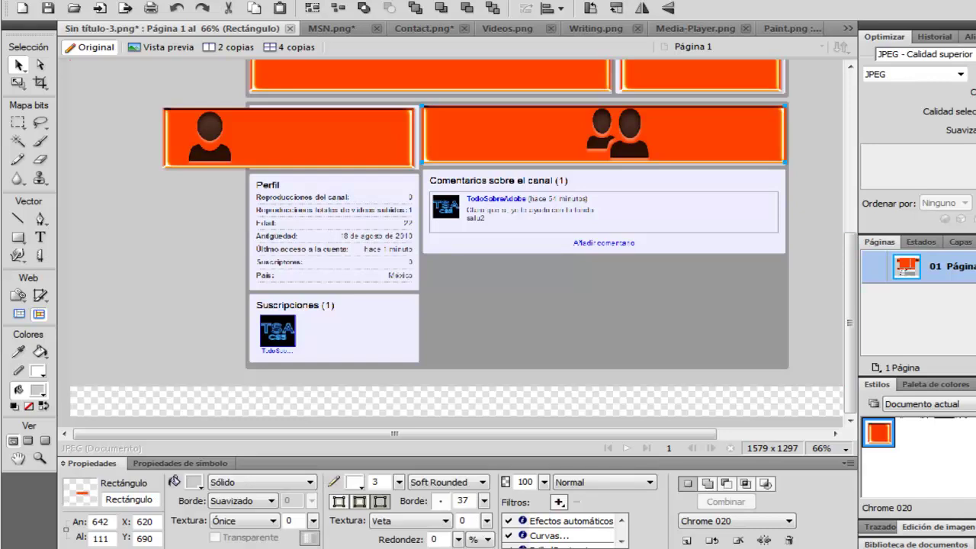
# Draw a 653 x 465 Chrome 020 rounded rectangle at X 620, Y 811 over the comments panel
pyautogui.click(18, 236)
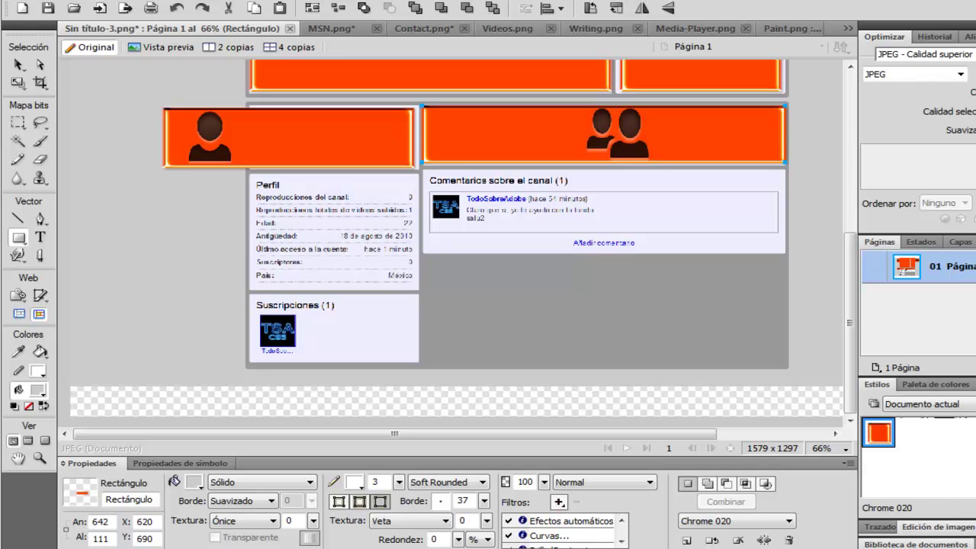
pyautogui.click(18, 237)
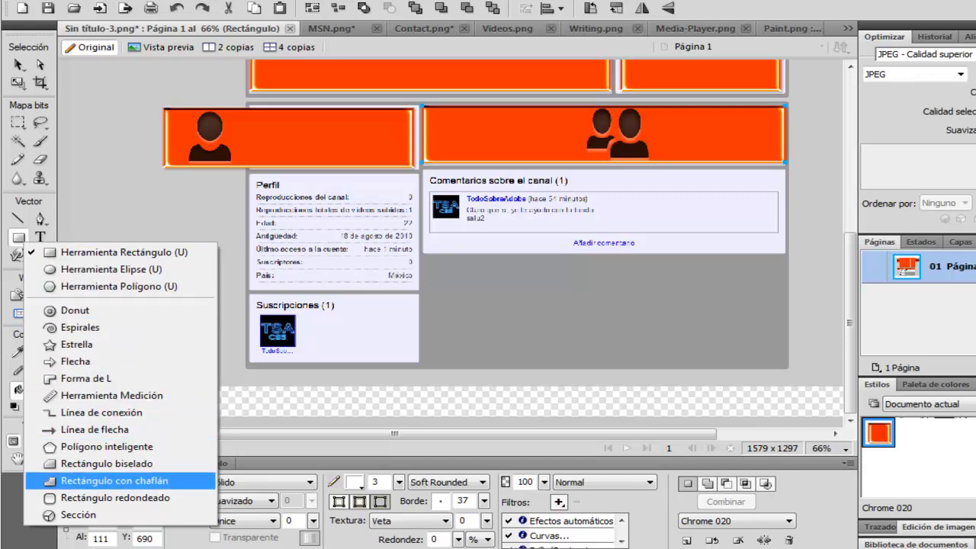
pyautogui.click(115, 497)
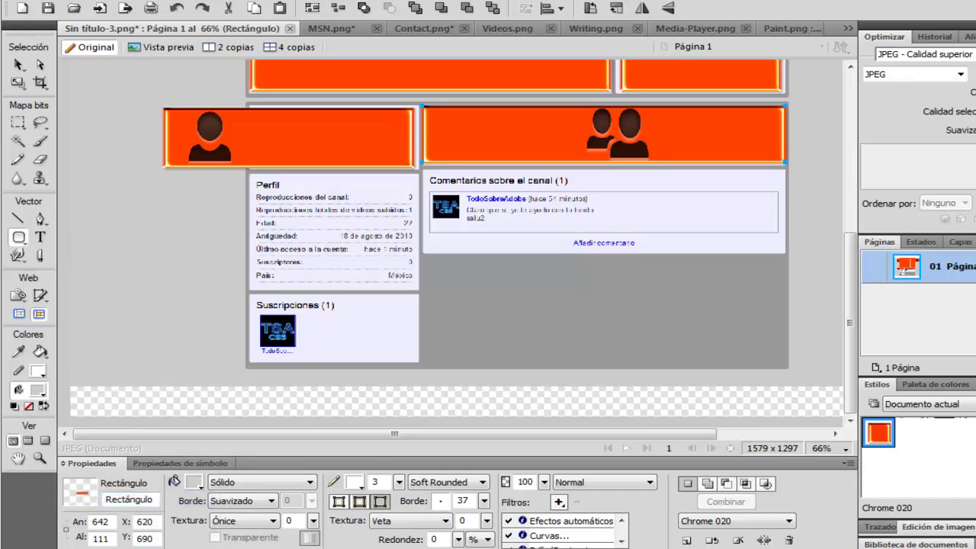
pyautogui.moveTo(421, 167); pyautogui.dragTo(796, 409)
pyautogui.press('v')
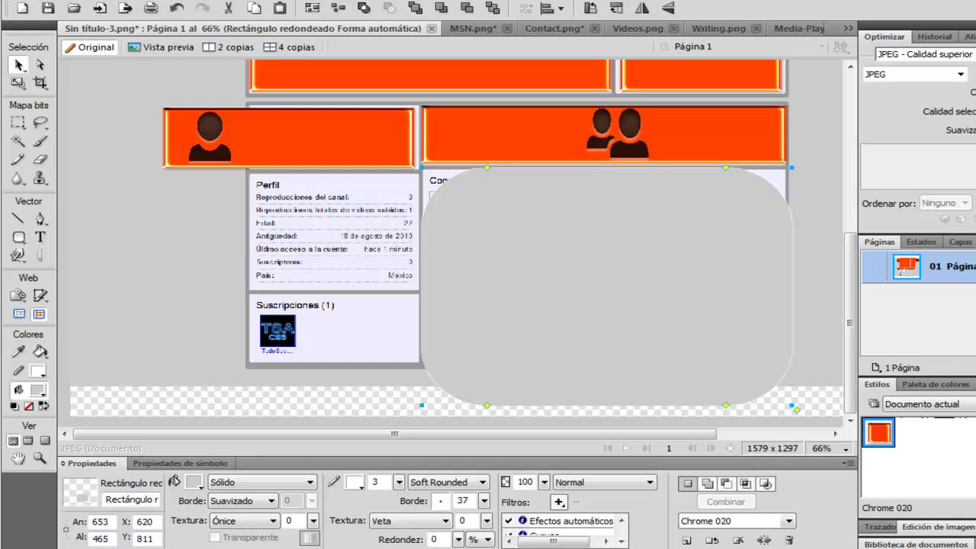
pyautogui.press('u')
pyautogui.press('u')
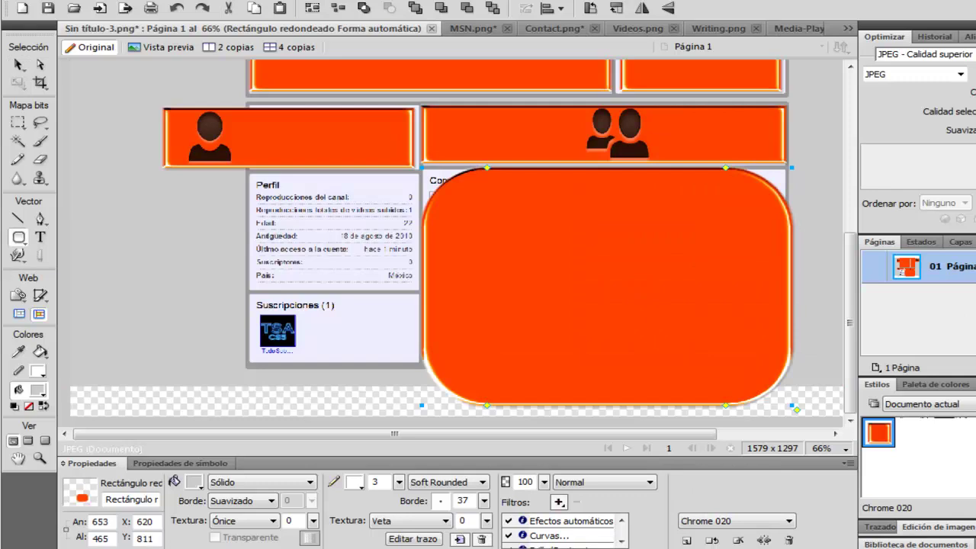
pyautogui.click(18, 238)
pyautogui.click(109, 253)
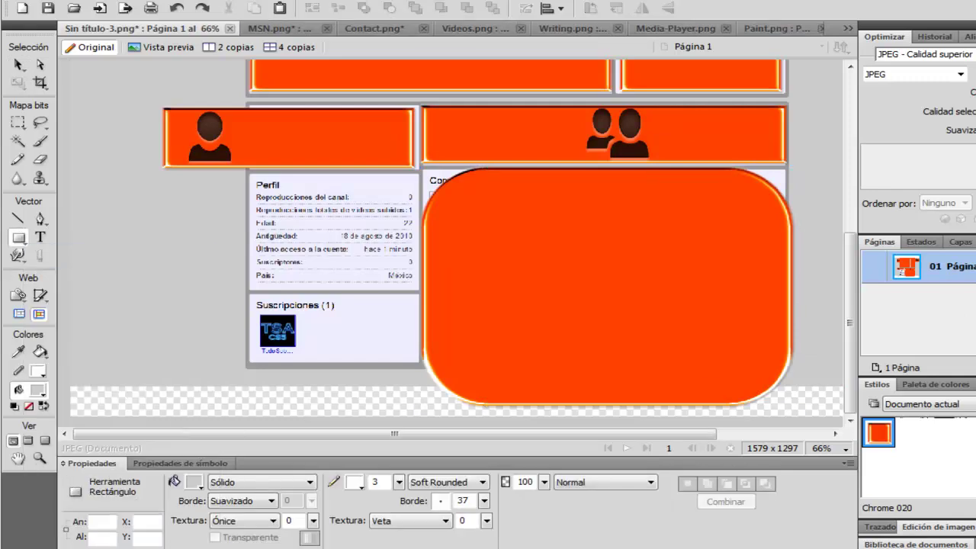
# Copy the pencil icon from Writing.png and paste it into the mockup
pyautogui.moveTo(743, 168); pyautogui.dragTo(831, 270)
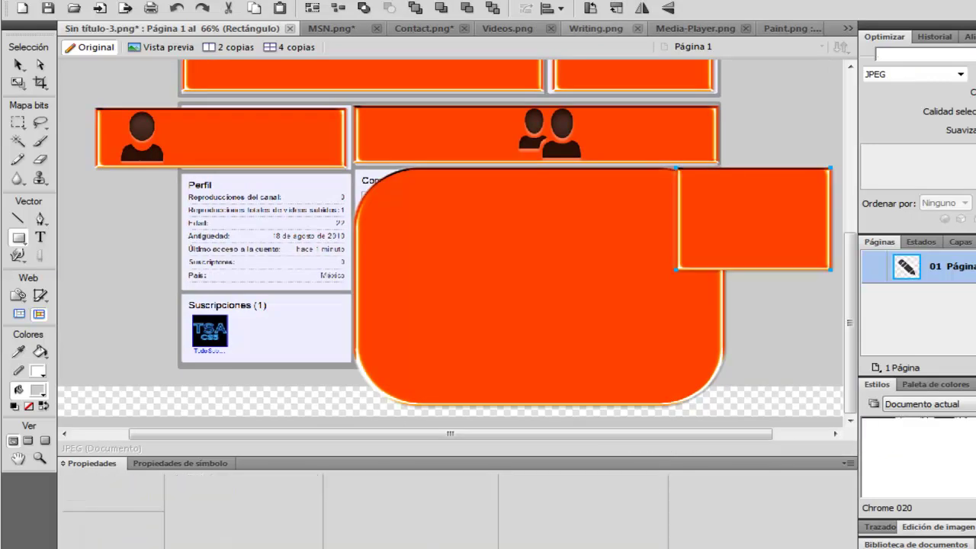
pyautogui.click(596, 29)
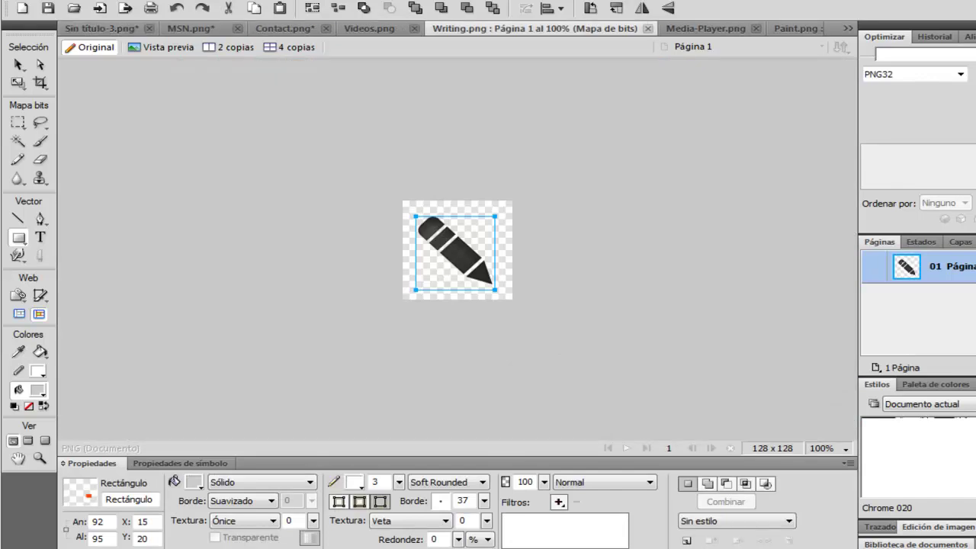
pyautogui.rightClick(470, 239)
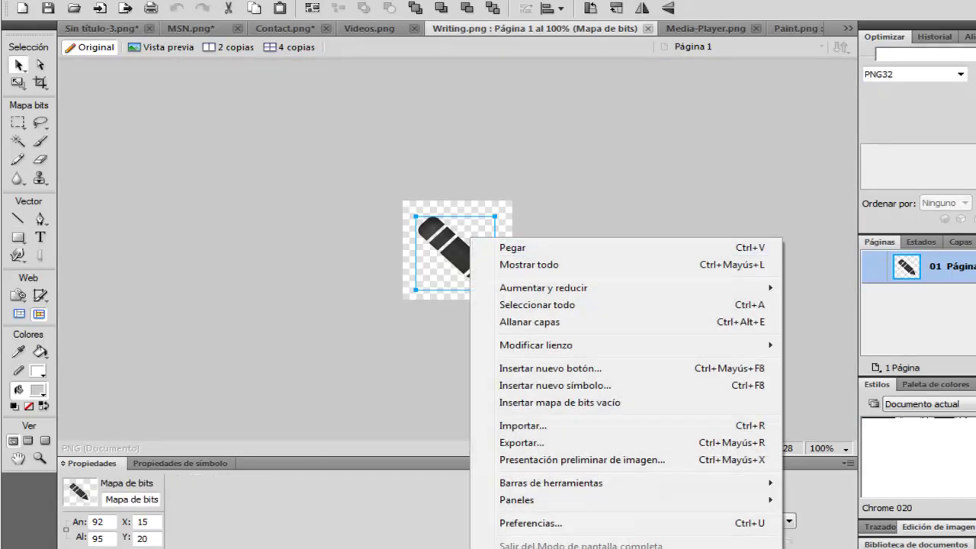
pyautogui.click(102, 28)
pyautogui.hotkey('ctrl', 'v')
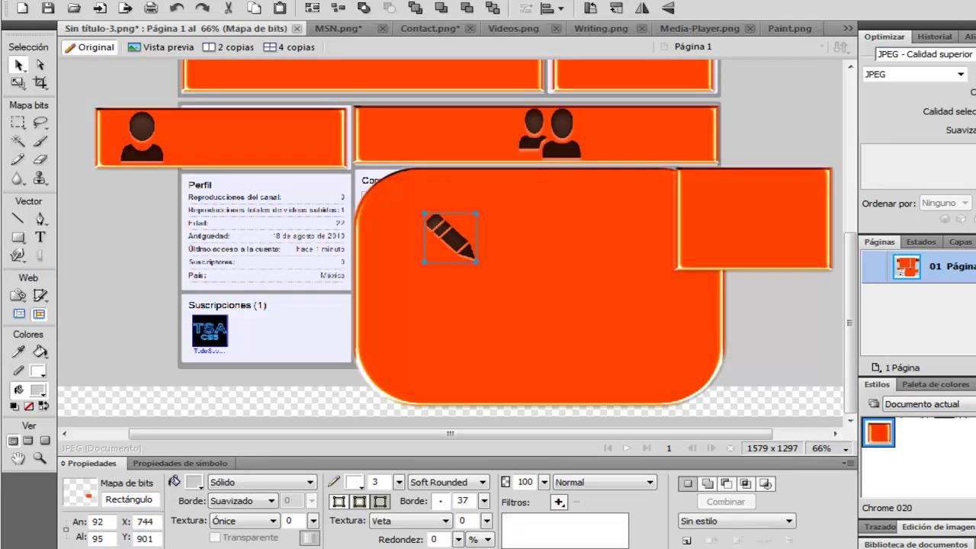
# Move the pencil icon onto the upper-right orange box
pyautogui.press('u')
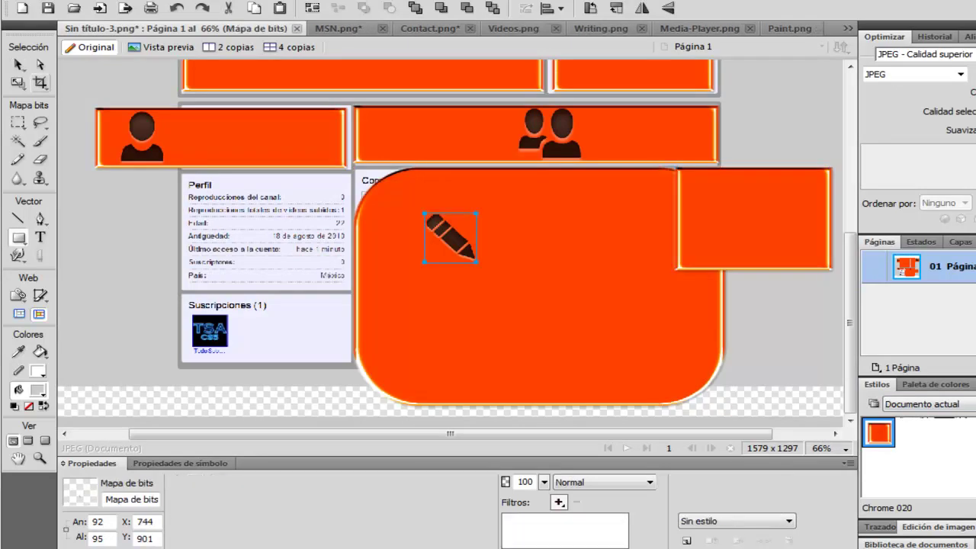
pyautogui.click(18, 65)
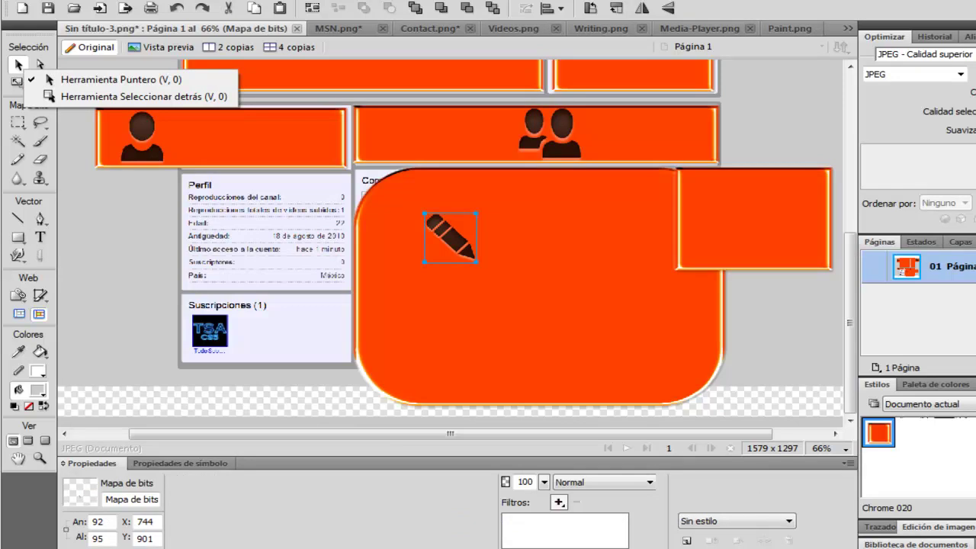
pyautogui.press('Escape')
pyautogui.moveTo(450, 237)
pyautogui.mouseDown()
pyautogui.moveTo(730, 226)
pyautogui.moveTo(783, 203)
pyautogui.moveTo(771, 184)
pyautogui.mouseUp()
pyautogui.moveTo(738, 218); pyautogui.dragTo(750, 219)
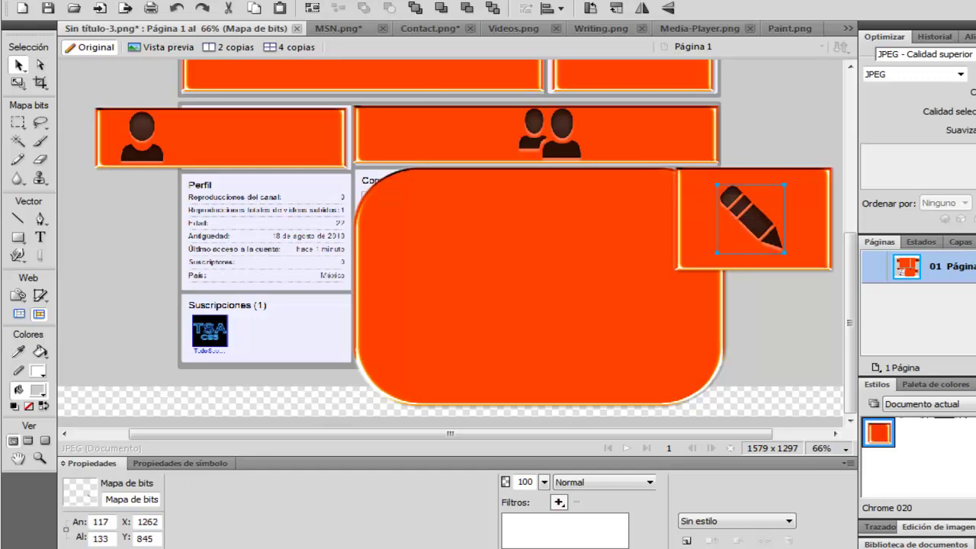
# Rotate the pencil to point the other way and enlarge it to fill the orange box
pyautogui.press('q')
pyautogui.moveTo(793, 177)
pyautogui.mouseDown()
pyautogui.moveTo(805, 195)
pyautogui.moveTo(807, 235)
pyautogui.moveTo(805, 208)
pyautogui.moveTo(805, 225)
pyautogui.mouseUp()
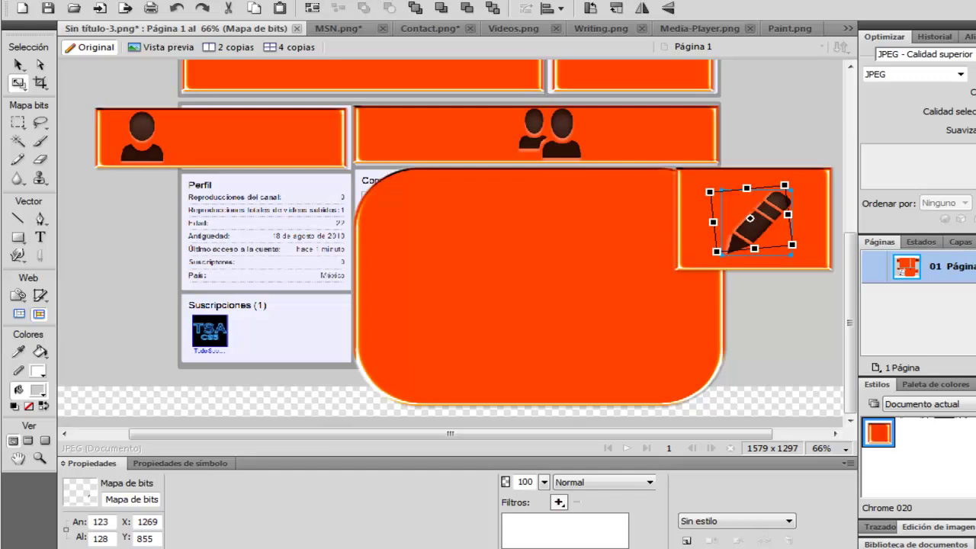
pyautogui.click(19, 65)
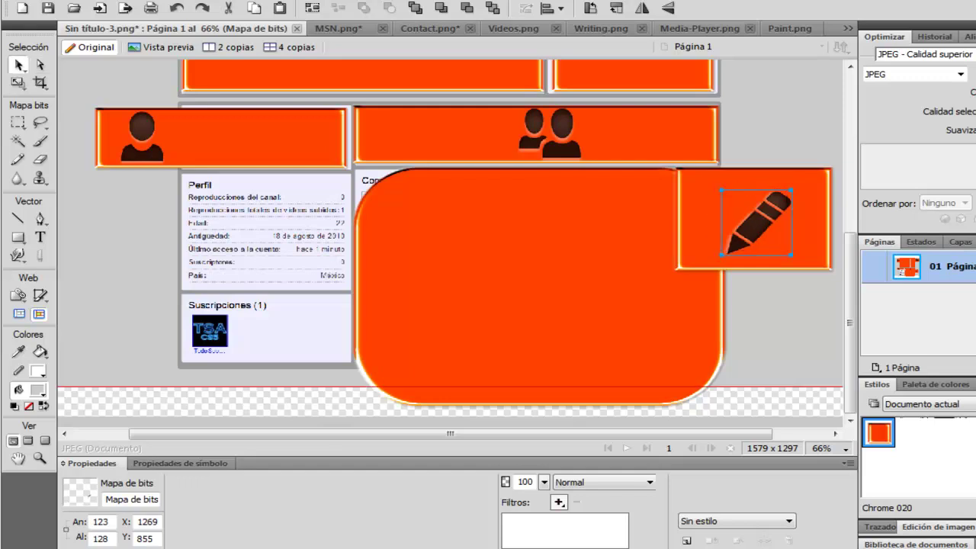
pyautogui.moveTo(791, 190); pyautogui.dragTo(829, 164)
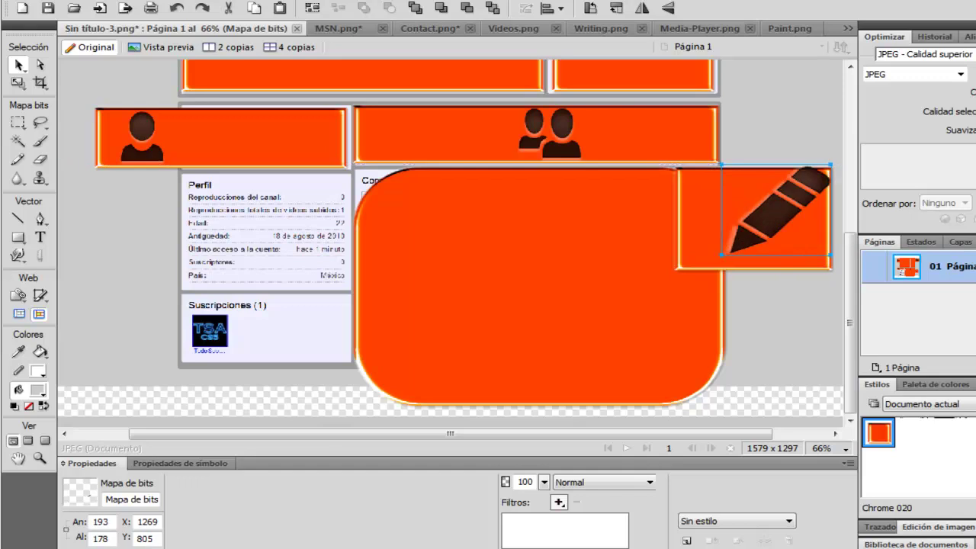
pyautogui.moveTo(776, 213); pyautogui.dragTo(740, 221)
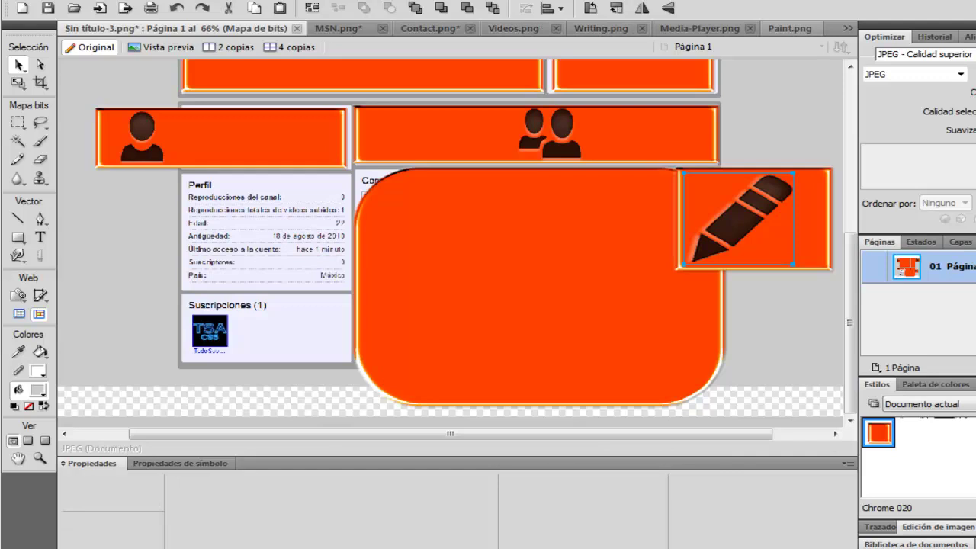
pyautogui.click(790, 28)
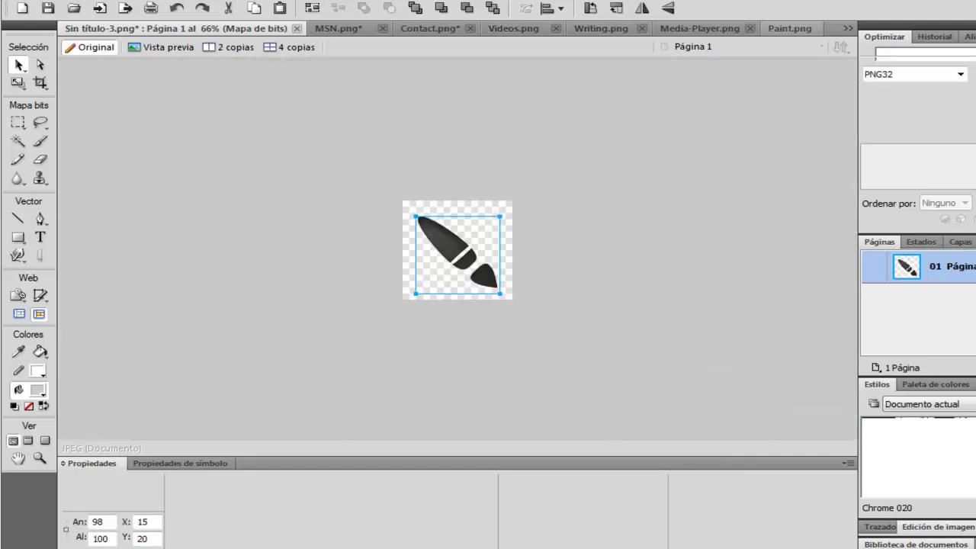
# Place the Paint.png brush icon in the rounded panel's lower-left corner and draw a 303 x 222 rectangle over Perfil
pyautogui.rightClick(439, 244)
pyautogui.moveTo(484, 88)
pyautogui.click(801, 102)
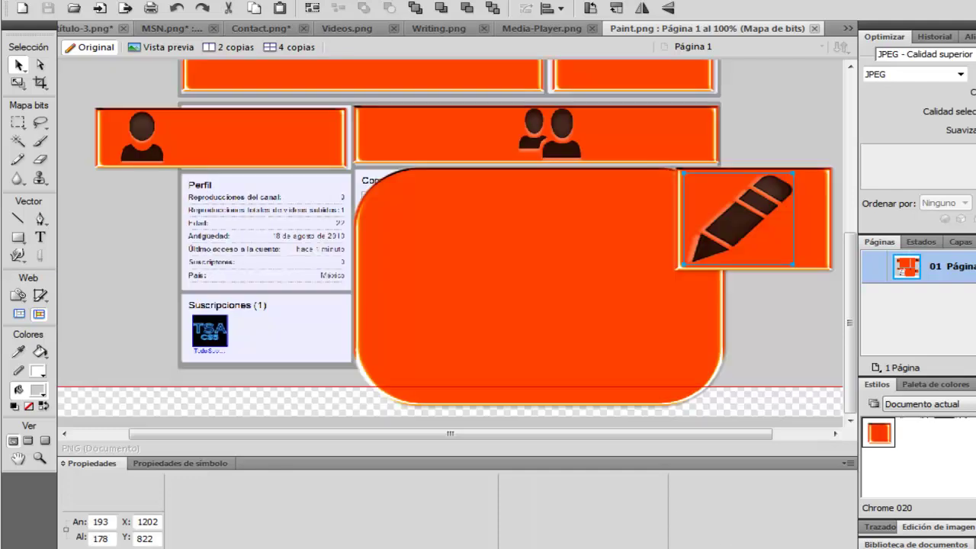
pyautogui.hotkey('ctrl', 'v')
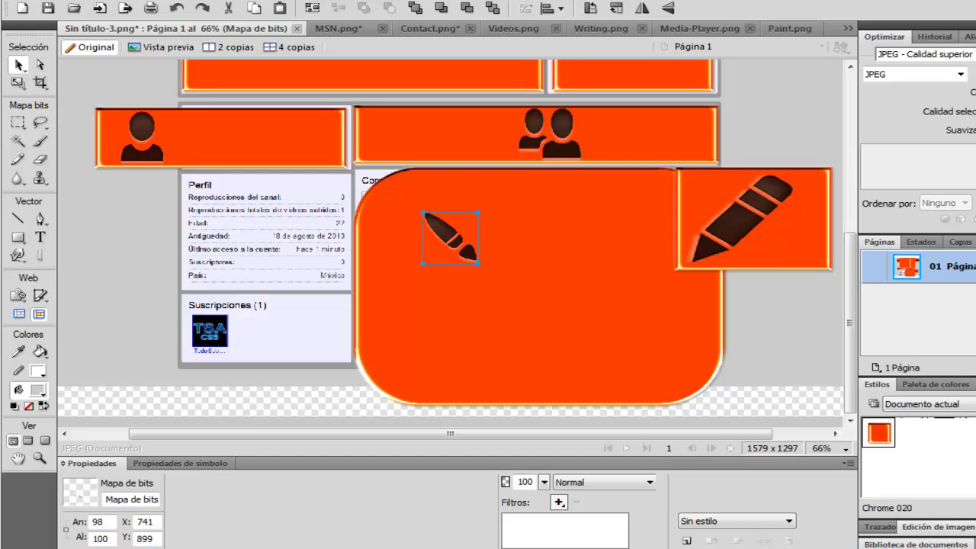
pyautogui.moveTo(444, 231); pyautogui.dragTo(501, 181)
pyautogui.moveTo(462, 218)
pyautogui.mouseDown()
pyautogui.moveTo(450, 262)
pyautogui.moveTo(527, 334)
pyautogui.moveTo(402, 353)
pyautogui.moveTo(393, 365)
pyautogui.mouseUp()
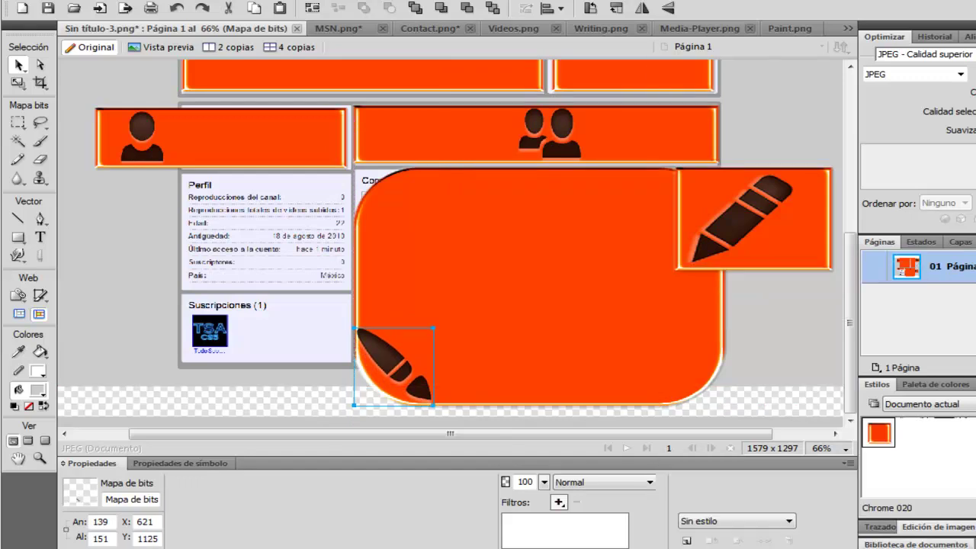
pyautogui.click(19, 237)
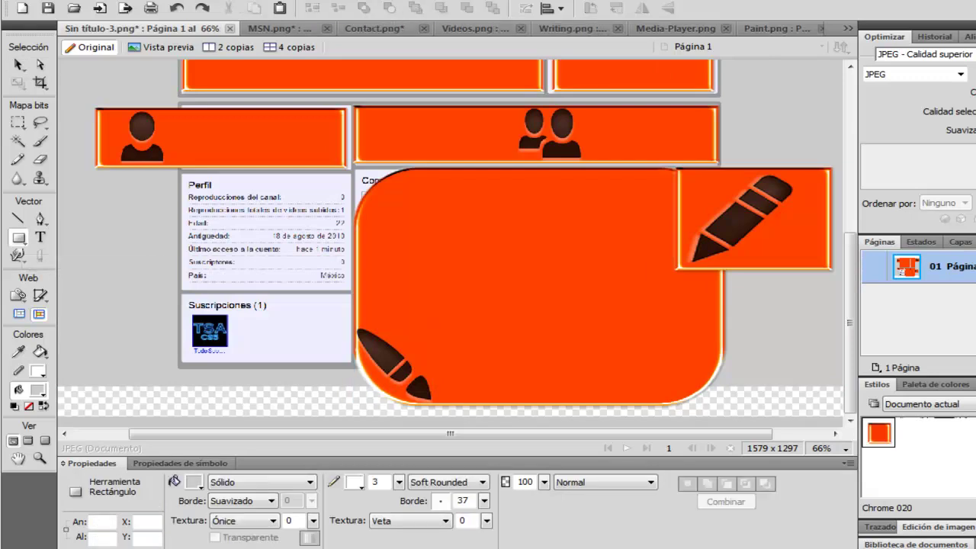
pyautogui.moveTo(181, 172); pyautogui.dragTo(354, 288)
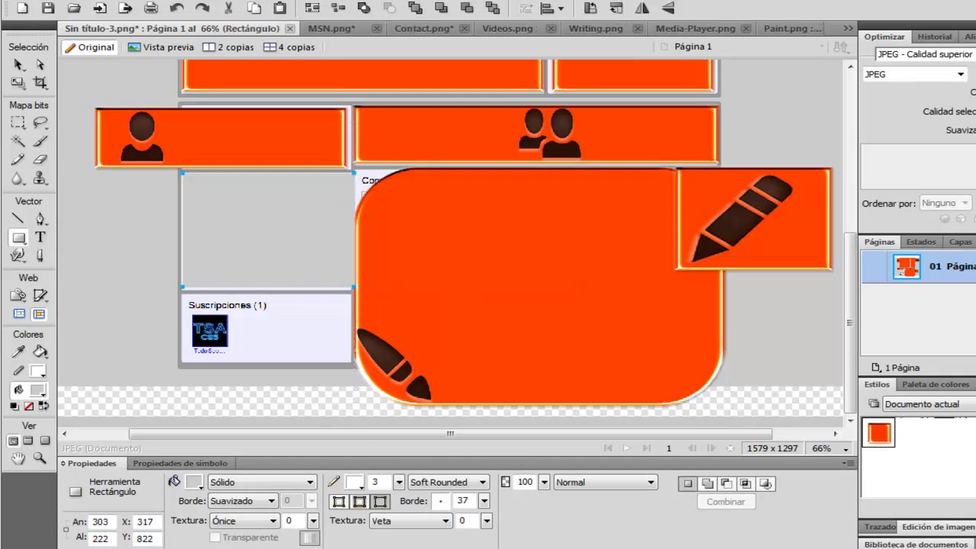
# Apply Chrome 020 to the Perfil rectangle and copy the house icon from Home.png
pyautogui.click(879, 433)
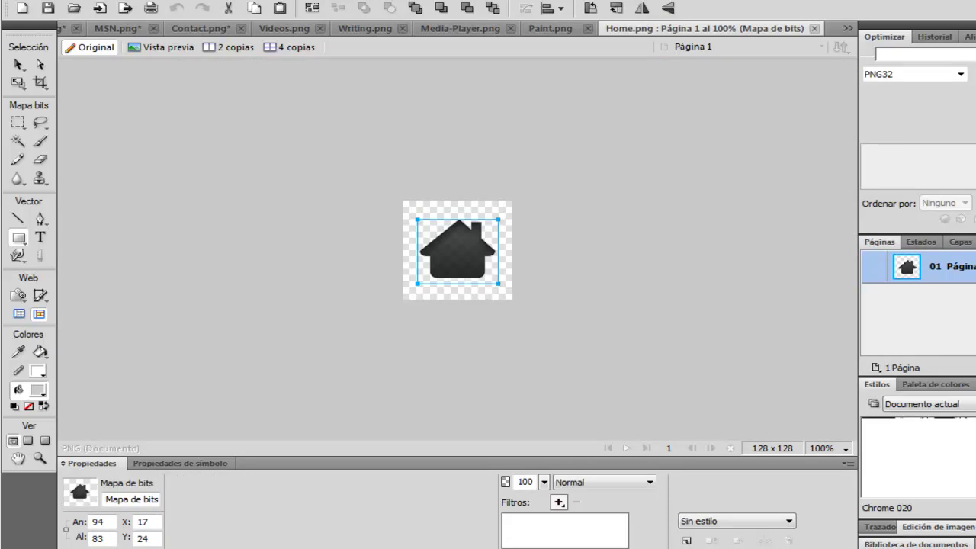
pyautogui.click(18, 65)
pyautogui.rightClick(456, 250)
pyautogui.moveTo(502, 89)
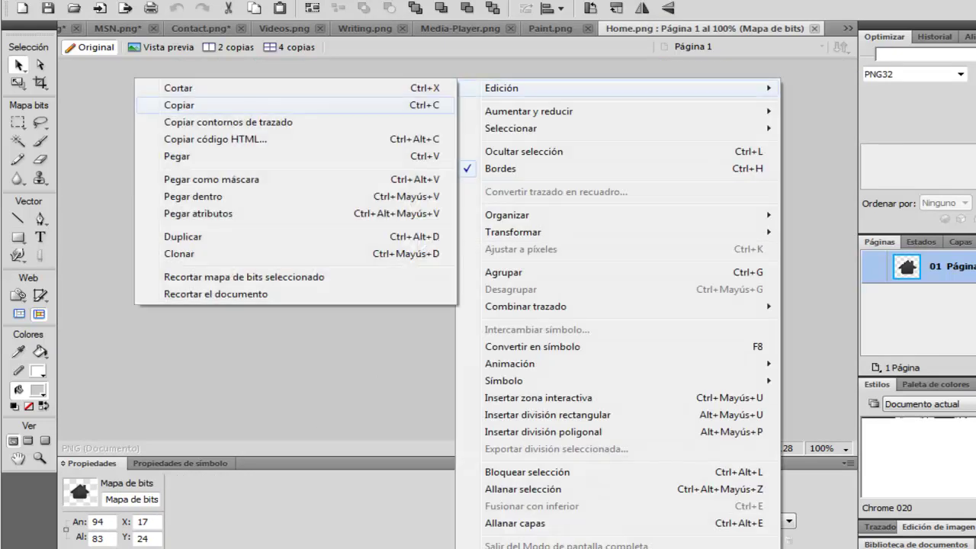
pyautogui.click(296, 105)
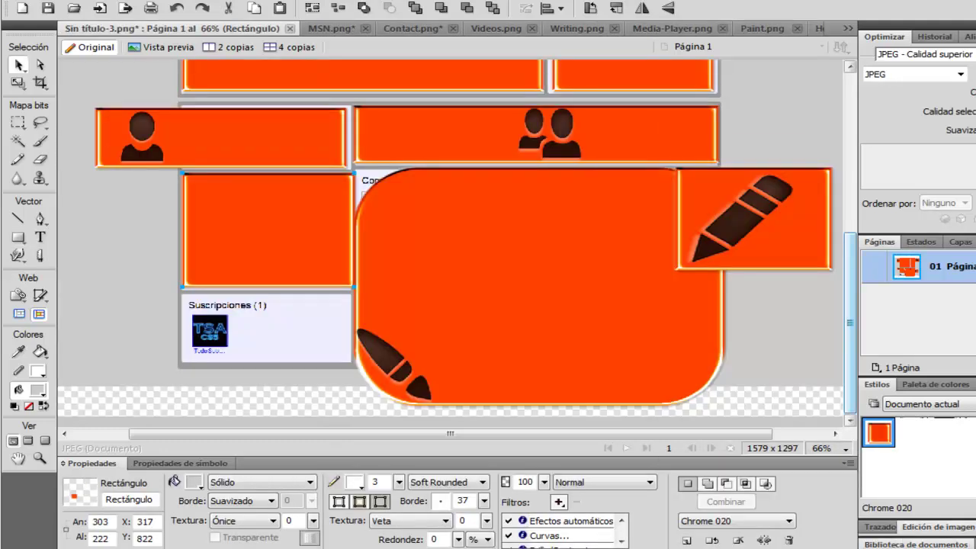
# Paste the house icon into the layout and move it to the left side
pyautogui.hotkey('ctrl', 'v')
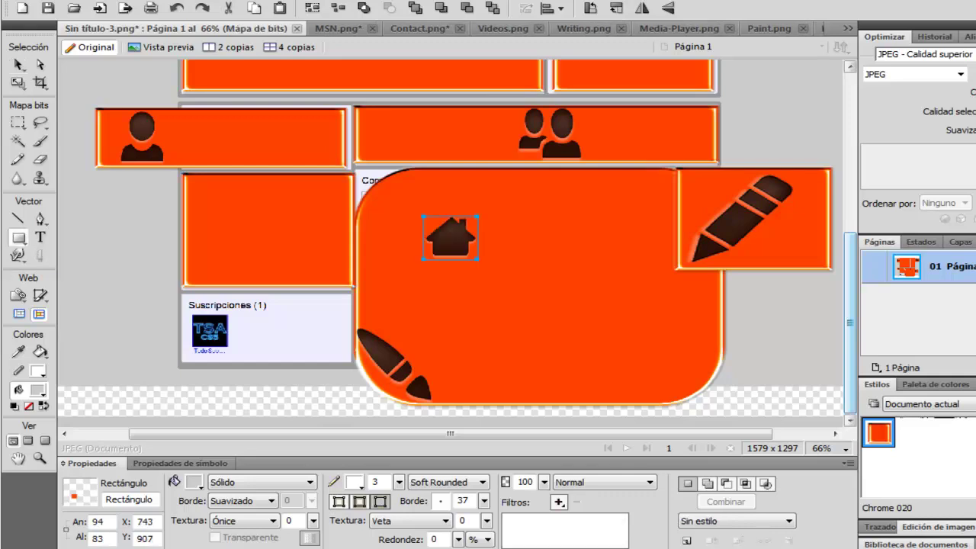
pyautogui.press('v')
pyautogui.moveTo(450, 238); pyautogui.dragTo(86, 255)
pyautogui.moveTo(121, 283); pyautogui.dragTo(120, 303)
pyautogui.click(18, 238)
pyautogui.click(18, 237)
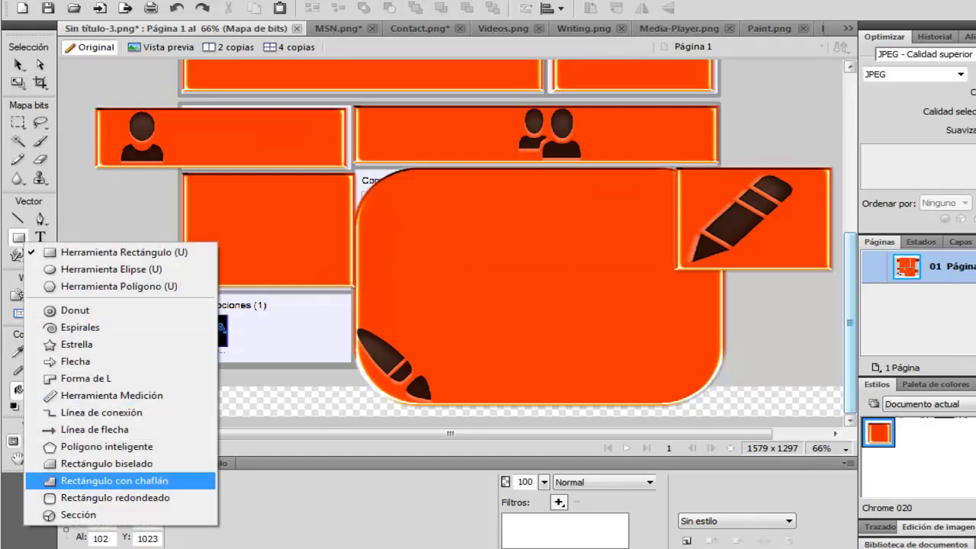
# Draw a 182 x 132 Chrome 020 rounded rectangle left of the panels
pyautogui.click(115, 497)
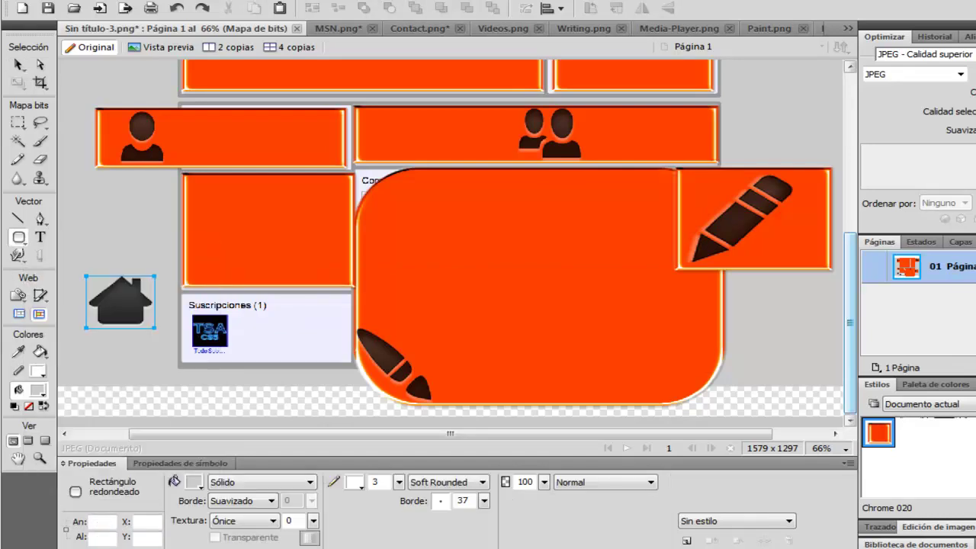
pyautogui.moveTo(131, 192); pyautogui.dragTo(183, 253)
pyautogui.press('v')
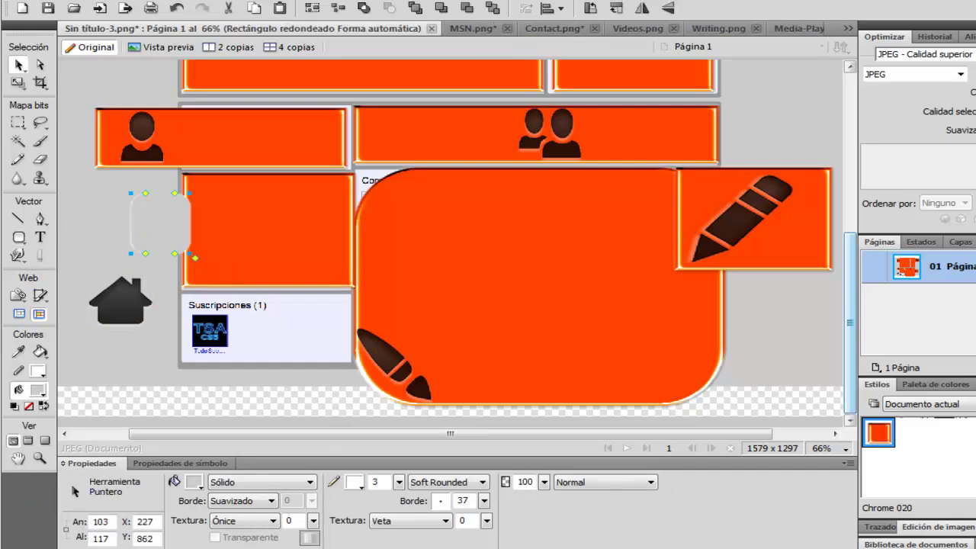
pyautogui.moveTo(132, 193); pyautogui.dragTo(86, 186)
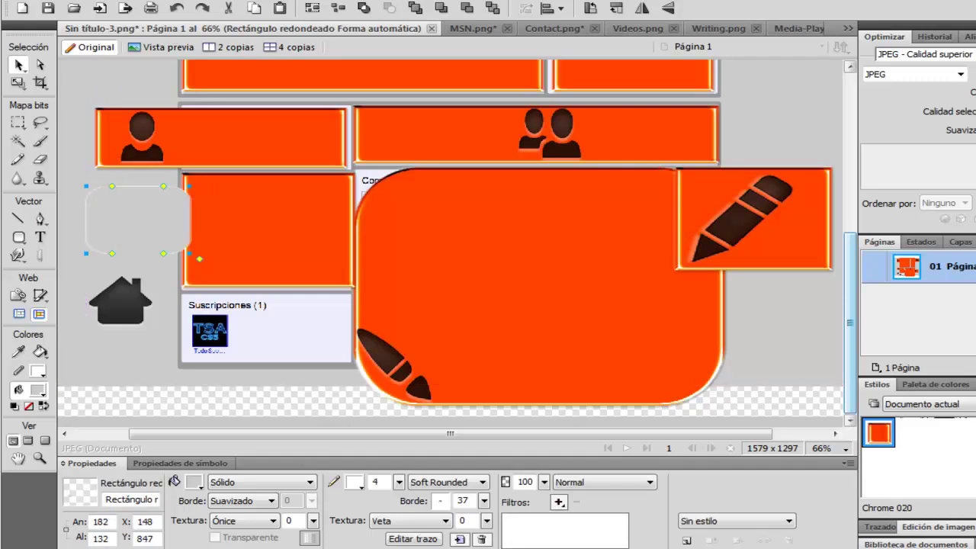
pyautogui.click(879, 433)
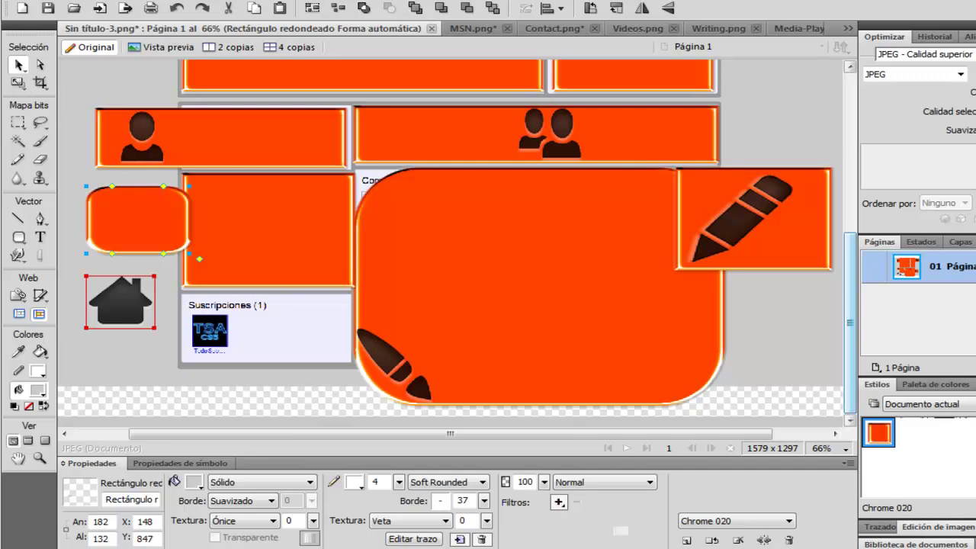
# Bring the house icon to the front and set it on the orange rounded rectangle
pyautogui.rightClick(127, 301)
pyautogui.moveTo(191, 215)
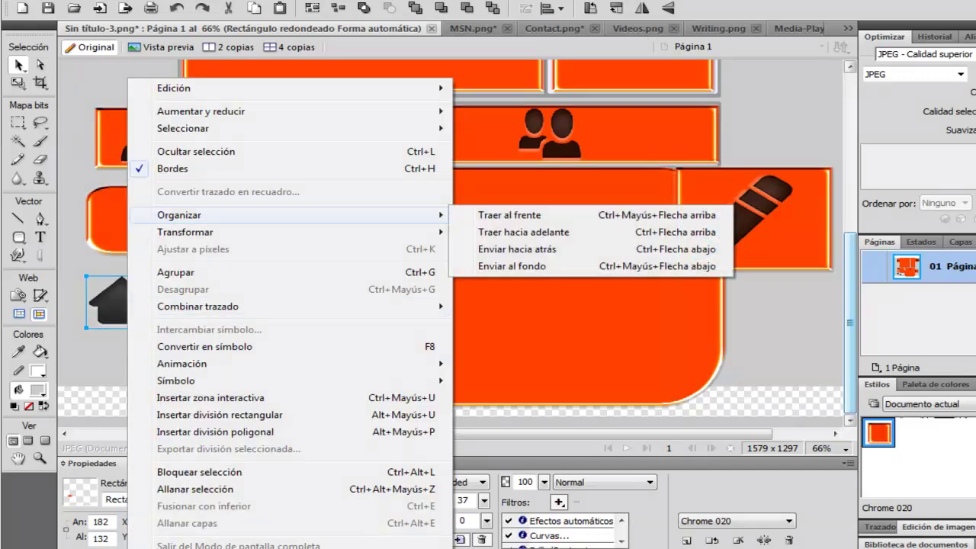
pyautogui.click(510, 215)
pyautogui.moveTo(120, 301); pyautogui.dragTo(136, 221)
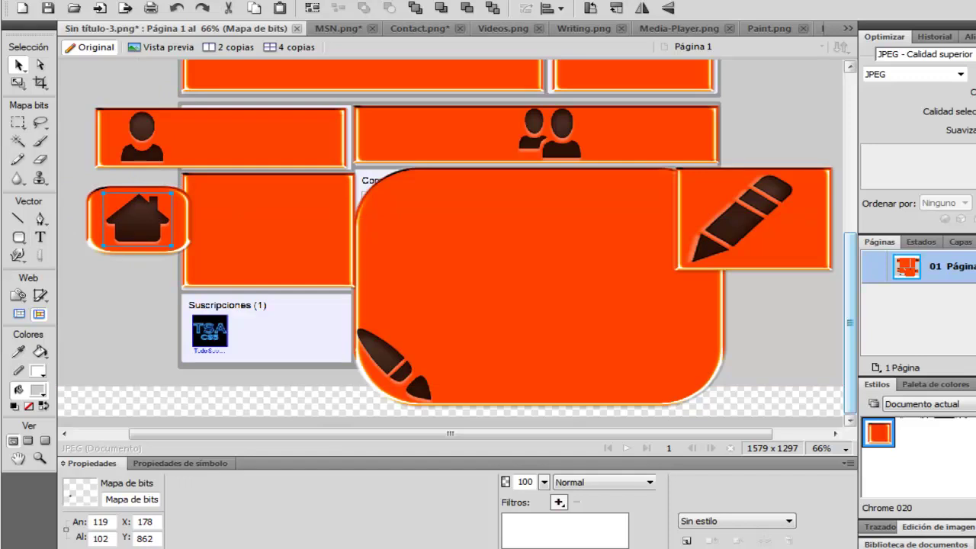
# Draw a rounded rectangle over Suscripciones, stretch it to the canvas bottom, and apply Chrome 020
pyautogui.click(18, 237)
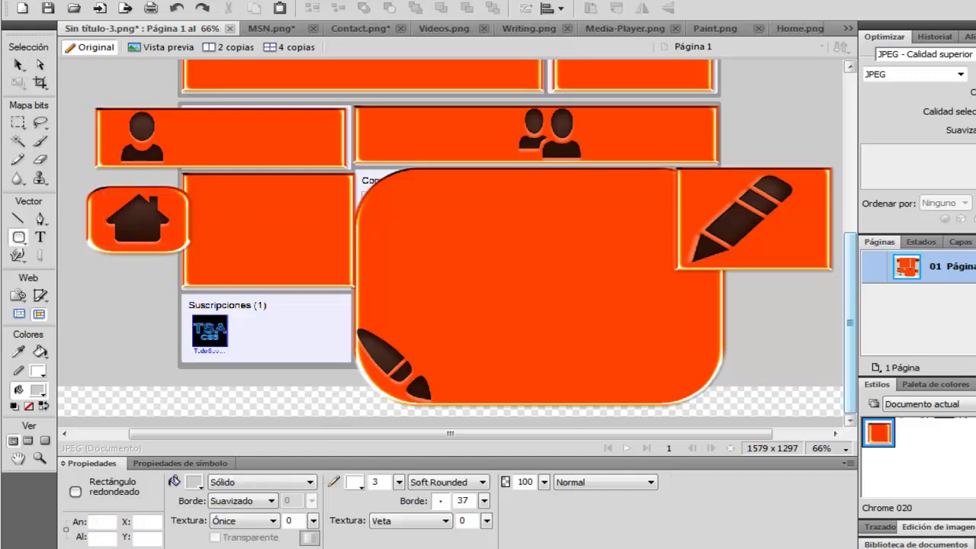
pyautogui.moveTo(185, 294); pyautogui.dragTo(240, 322)
pyautogui.moveTo(313, 361); pyautogui.dragTo(358, 366)
pyautogui.press('v')
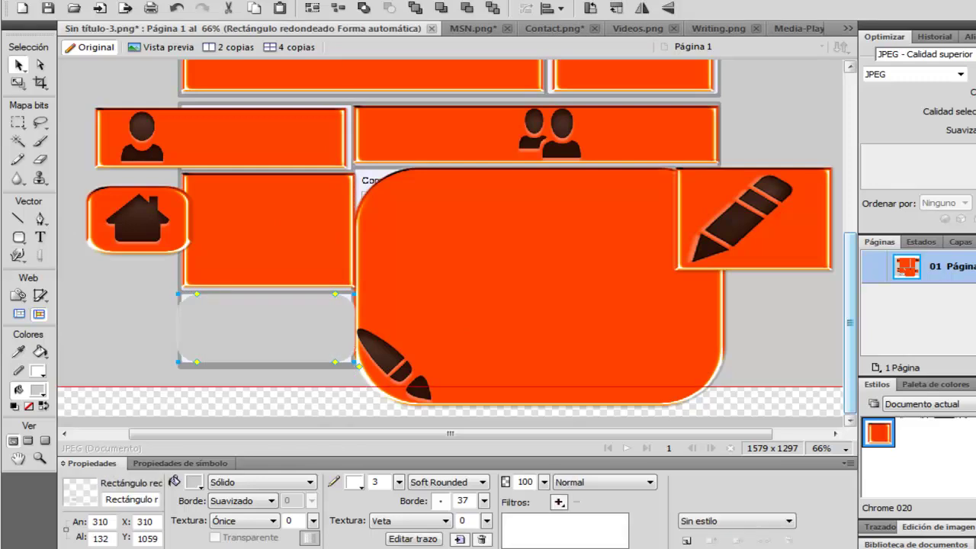
pyautogui.moveTo(178, 363); pyautogui.dragTo(178, 387)
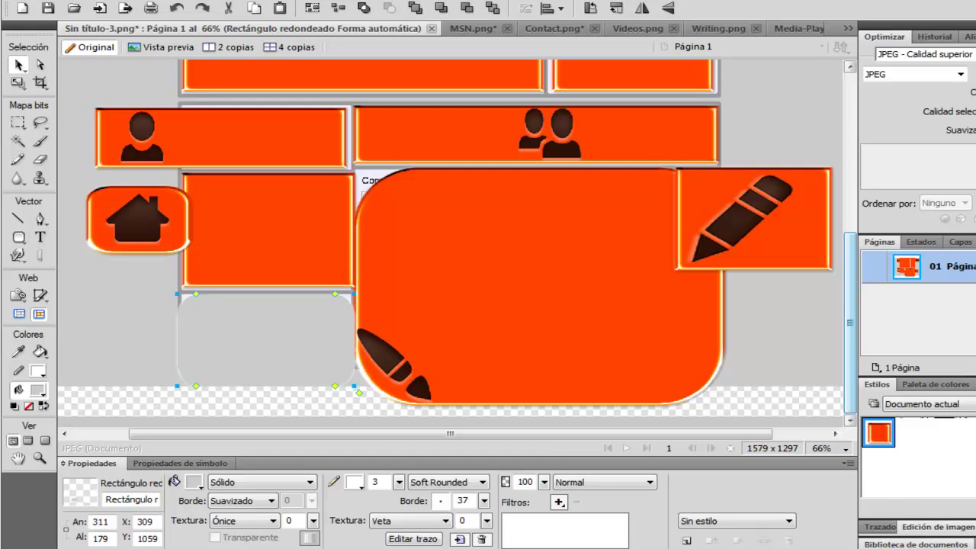
pyautogui.click(880, 433)
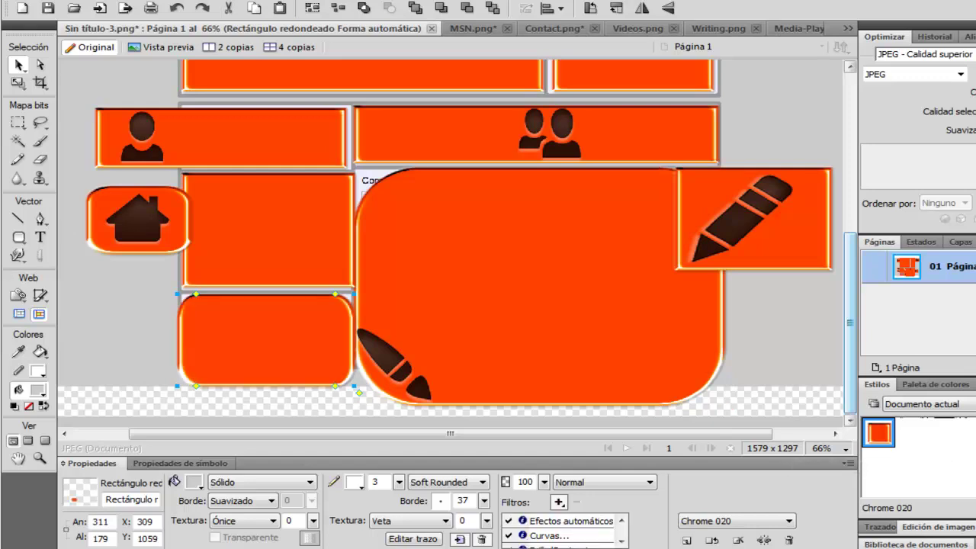
# Delete the grey background screenshot, leaving the canvas transparent
pyautogui.click(785, 335)
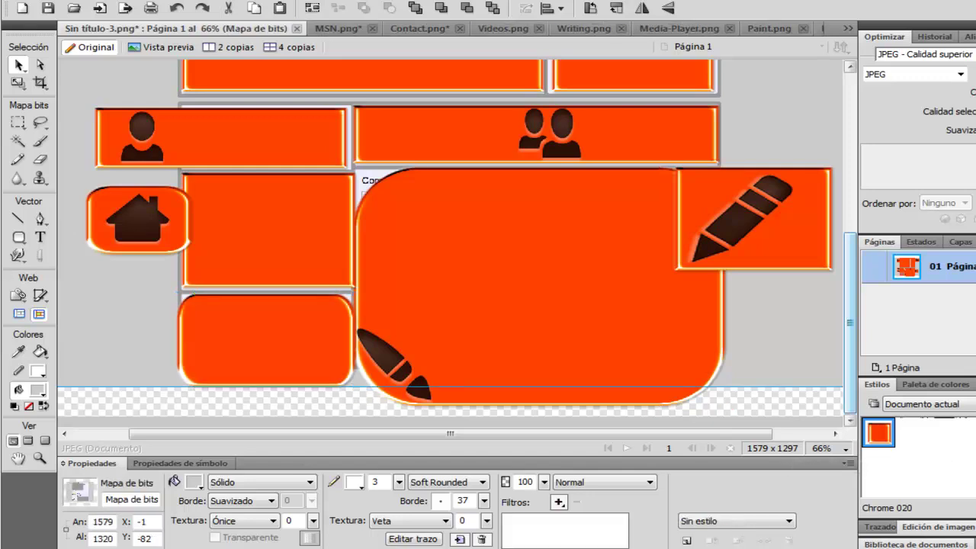
pyautogui.press('Delete')
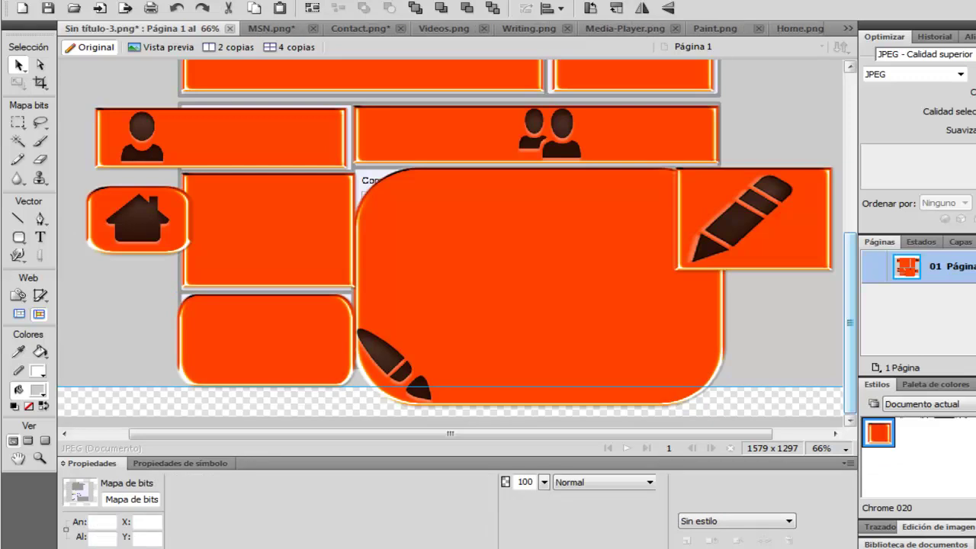
pyautogui.press('Delete')
pyautogui.scroll(1, 457, 244)
pyautogui.scroll(10, 457, 244)
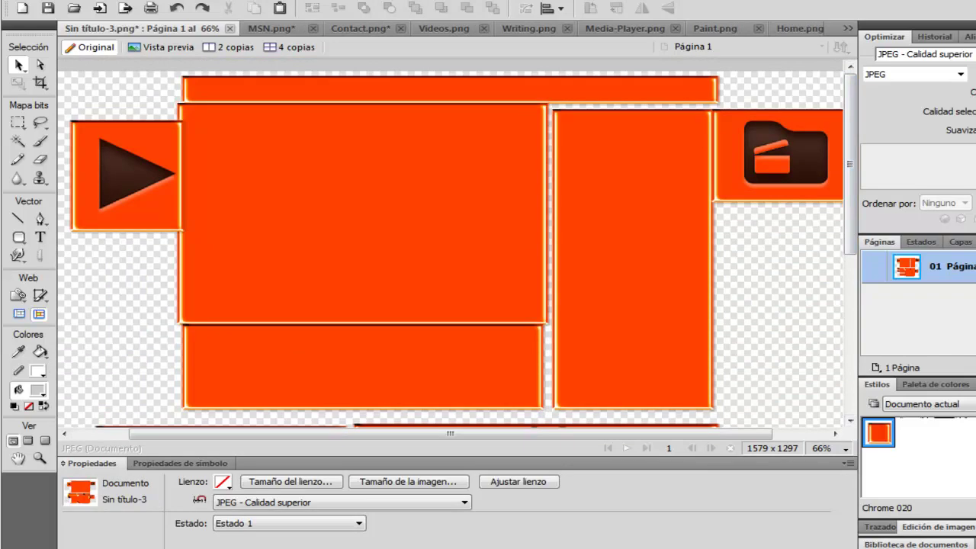
# At 25% zoom, draw a 1728 x 1416 rectangle covering the canvas, replacing a misdrawn one
pyautogui.click(18, 237)
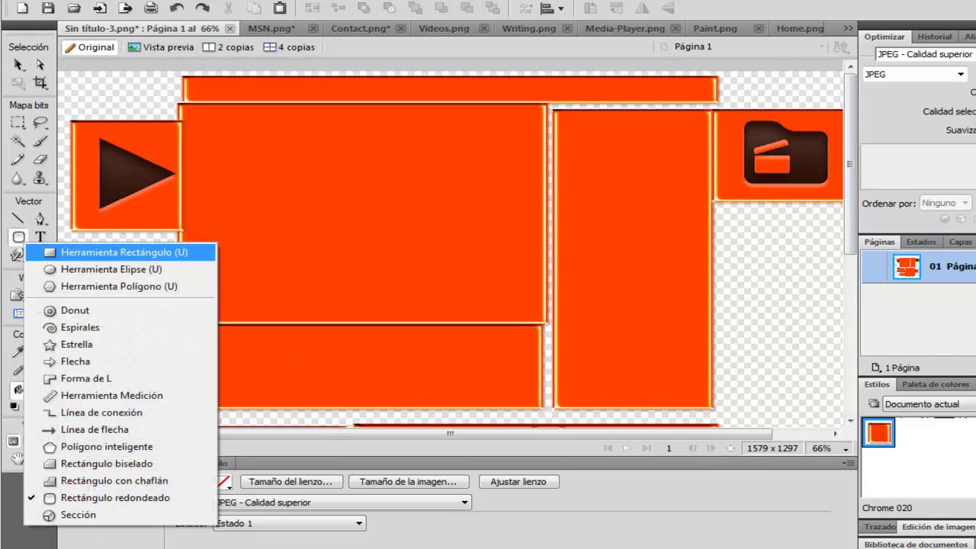
pyautogui.click(122, 251)
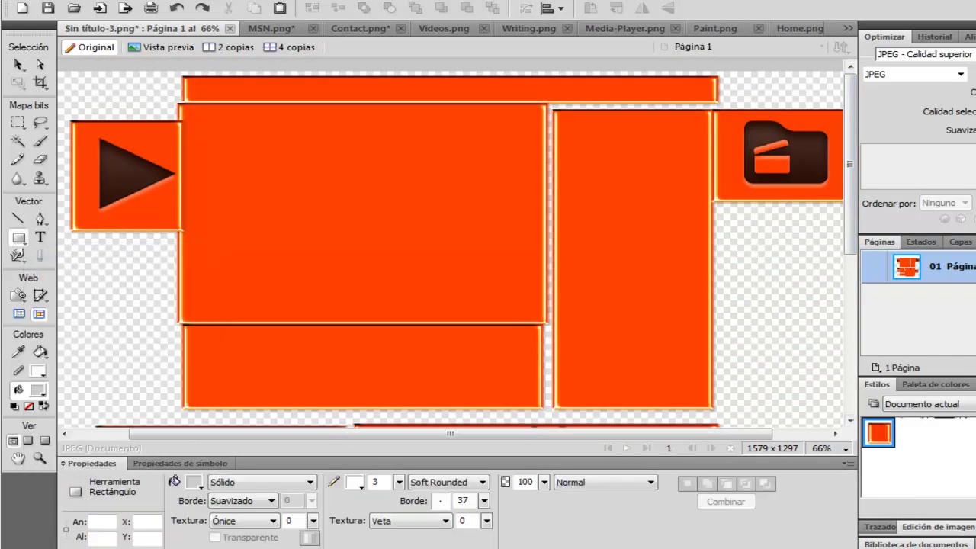
pyautogui.click(828, 449)
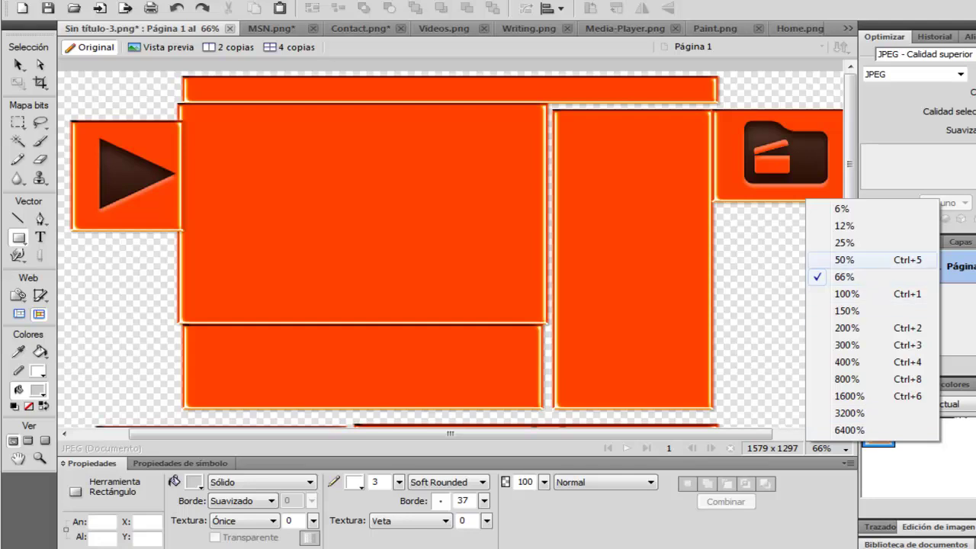
pyautogui.click(844, 242)
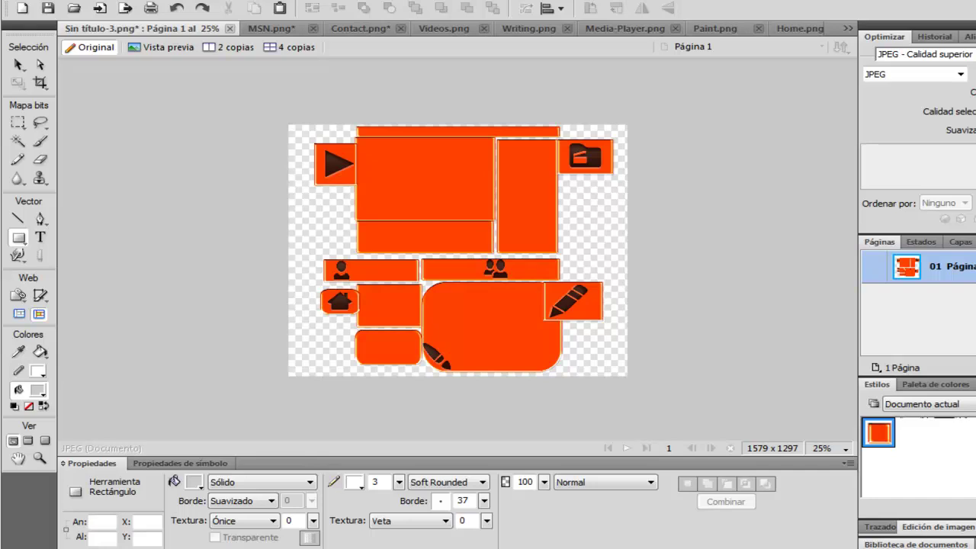
pyautogui.moveTo(286, 126); pyautogui.dragTo(395, 174)
pyautogui.press('v')
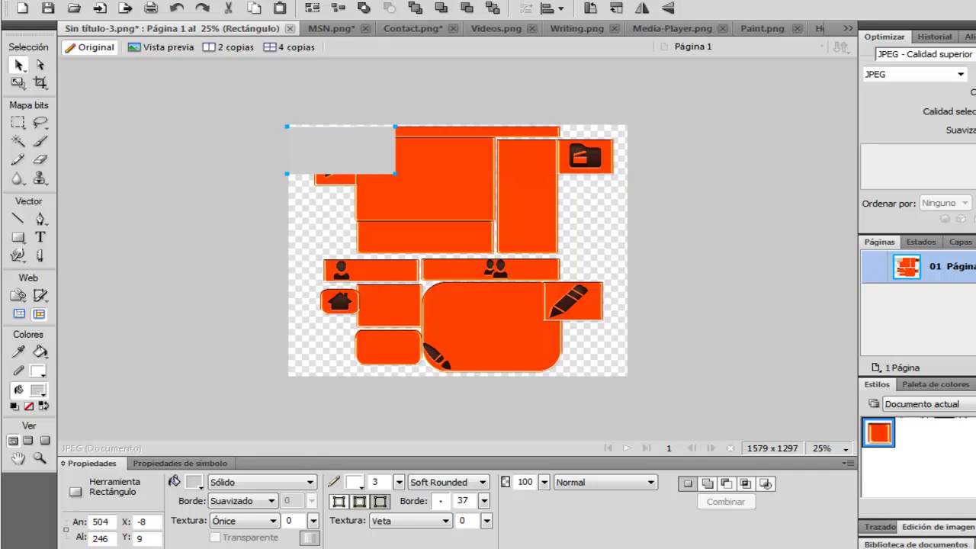
pyautogui.press('Delete')
pyautogui.press('u')
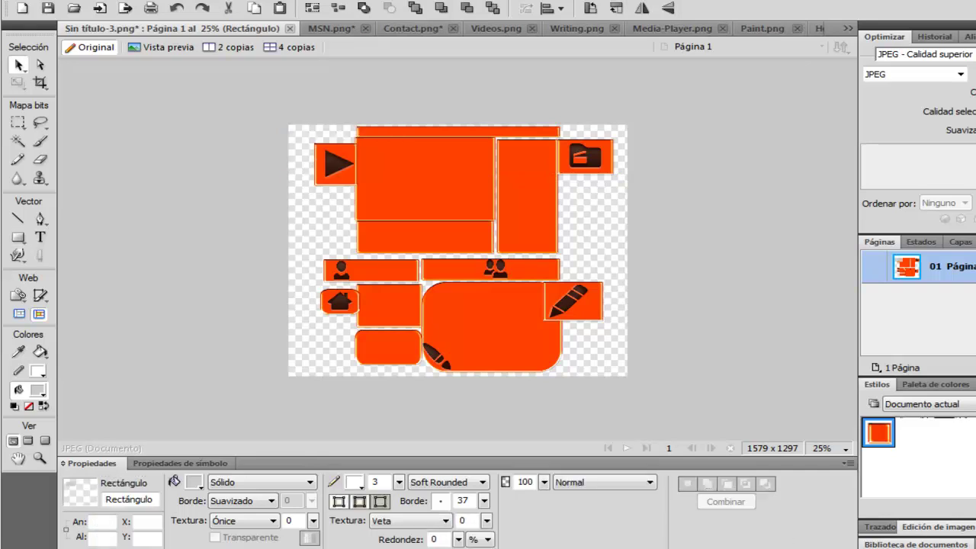
pyautogui.moveTo(270, 114); pyautogui.dragTo(642, 390)
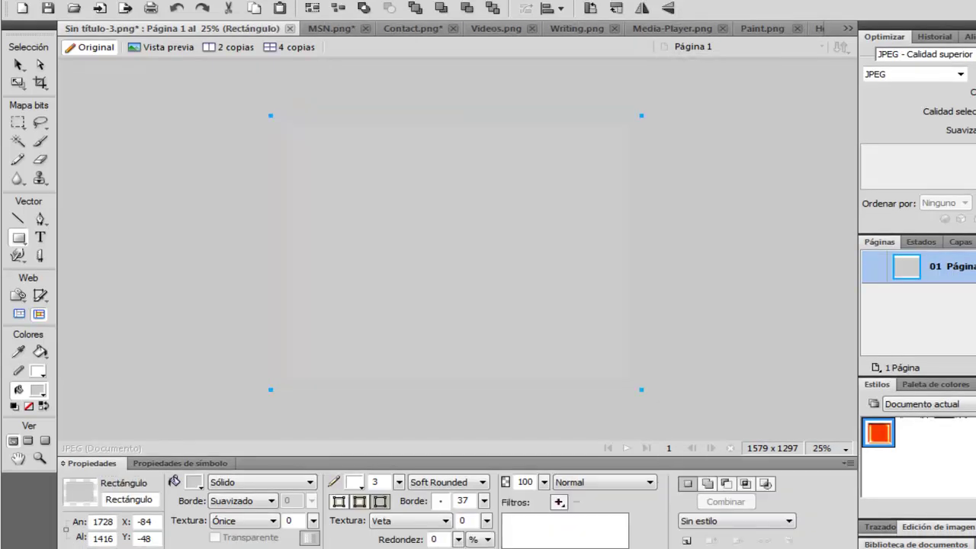
# Send the big rectangle to the back and give it the Wood 005 style
pyautogui.rightClick(561, 328)
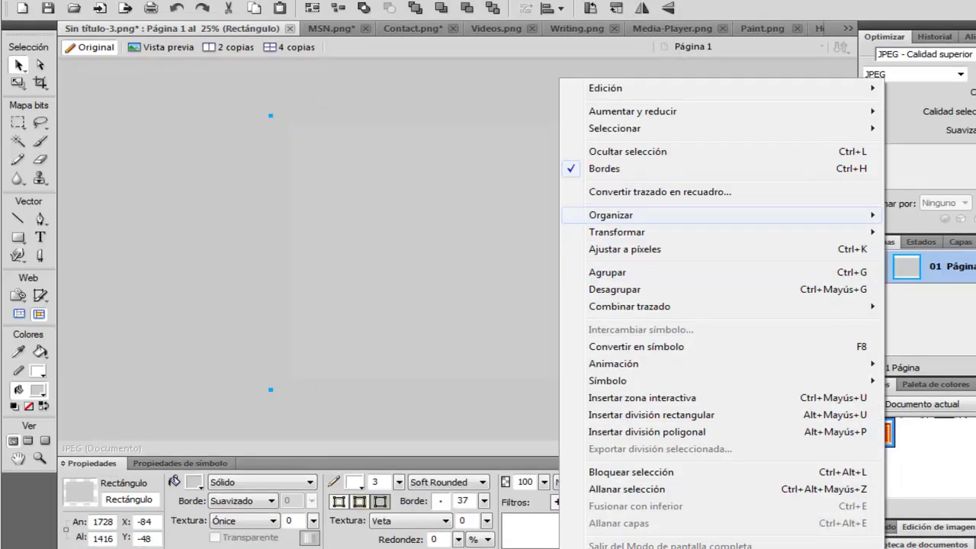
pyautogui.moveTo(611, 215)
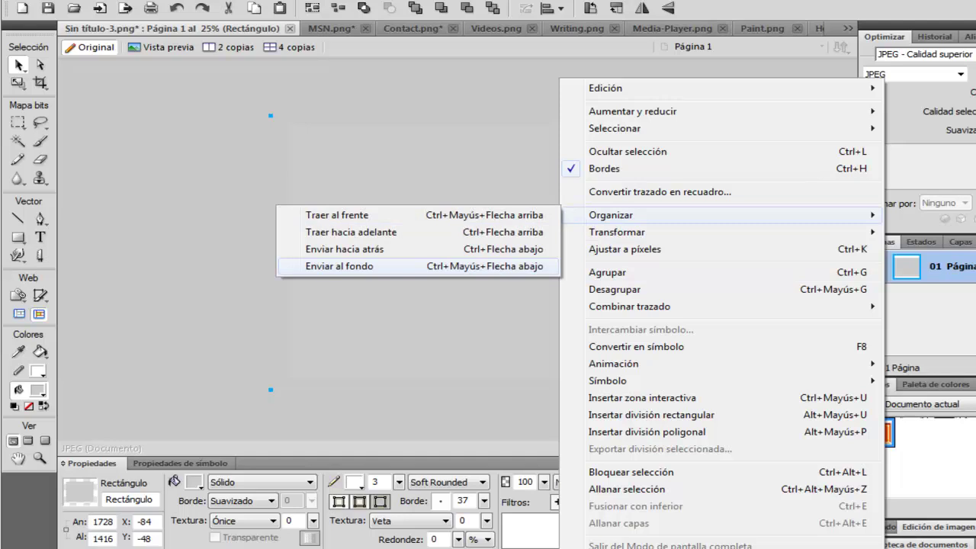
pyautogui.click(351, 266)
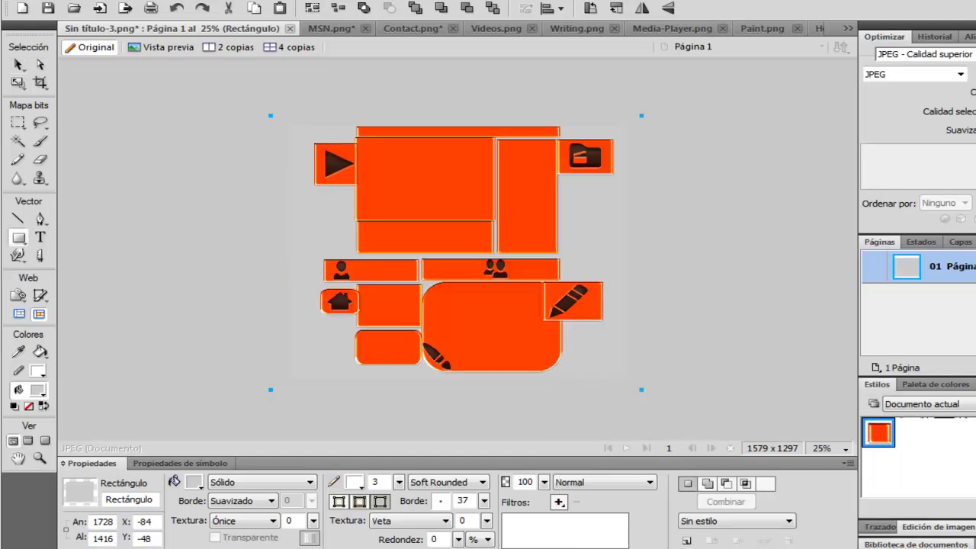
pyautogui.click(946, 404)
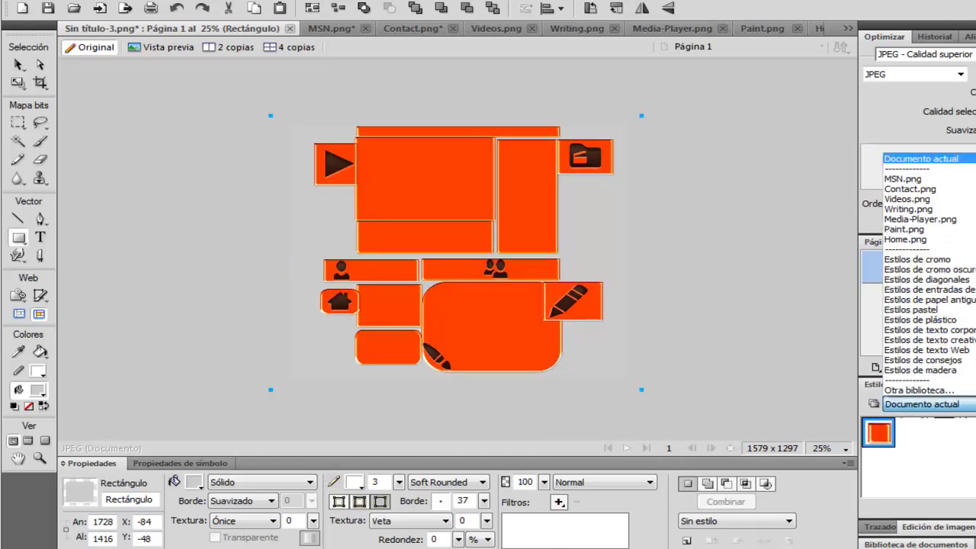
pyautogui.click(920, 370)
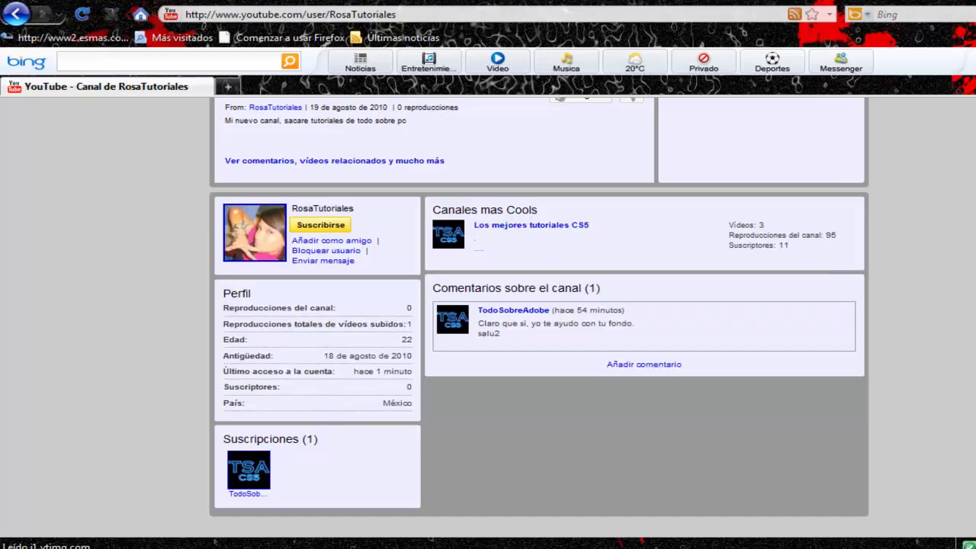
# Sign in to YouTube with the saved account chosen from the autocomplete suggestions
pyautogui.scroll(8, 539, 318)
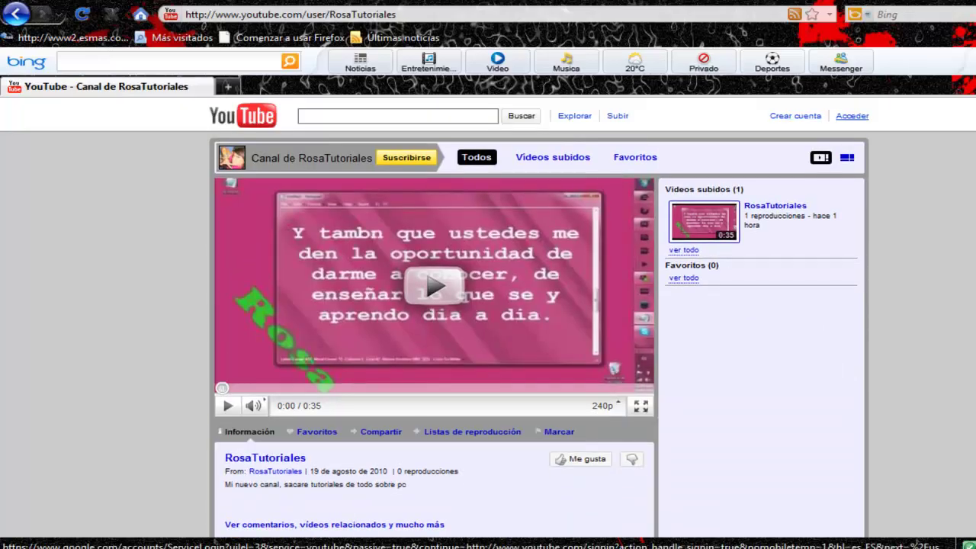
pyautogui.click(852, 116)
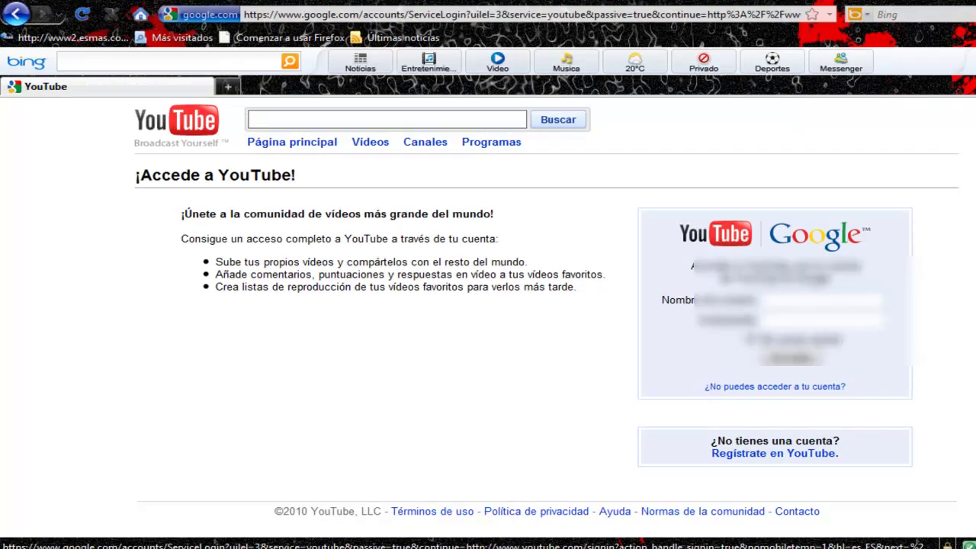
pyautogui.write('aa')
pyautogui.press('Down')
pyautogui.click(823, 317)
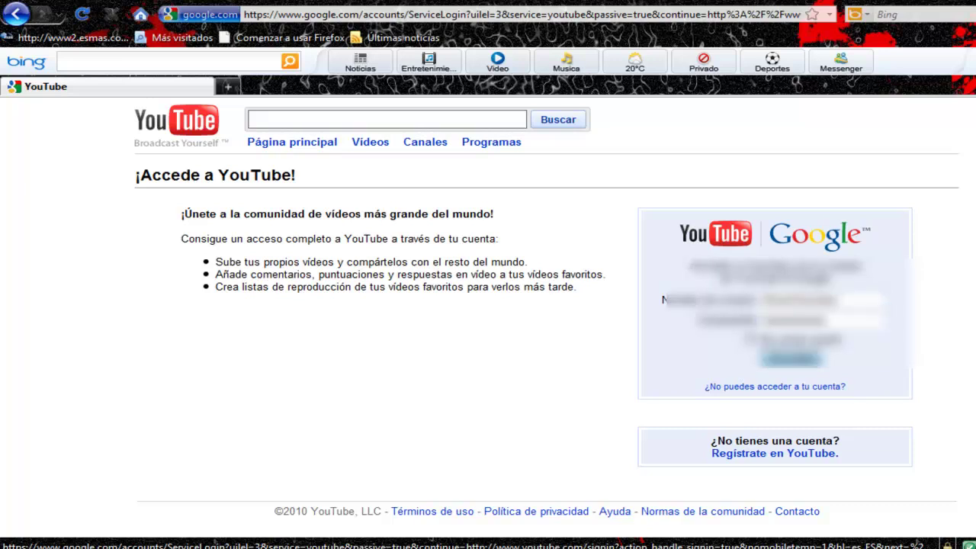
pyautogui.click(791, 358)
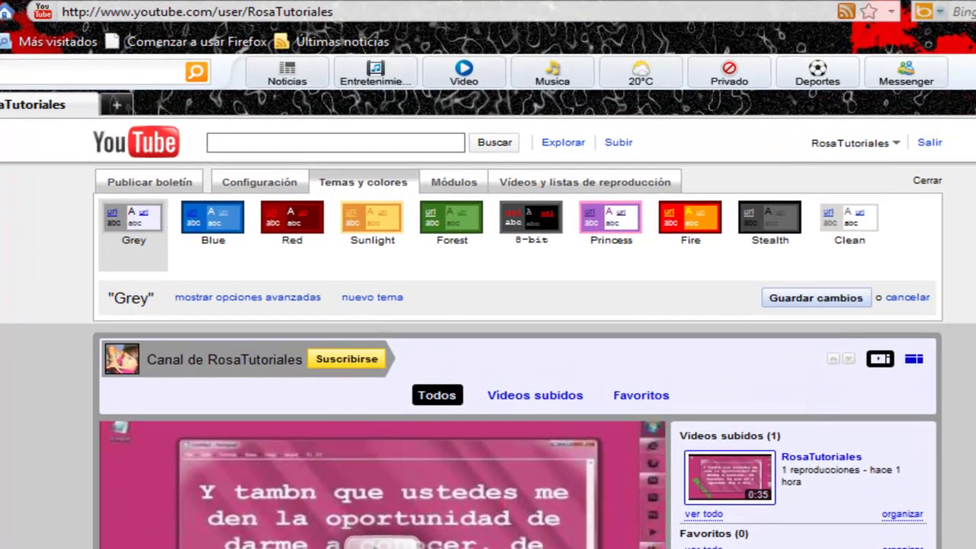
# Create a new copy of the Grey theme from the advanced theme options
pyautogui.click(248, 298)
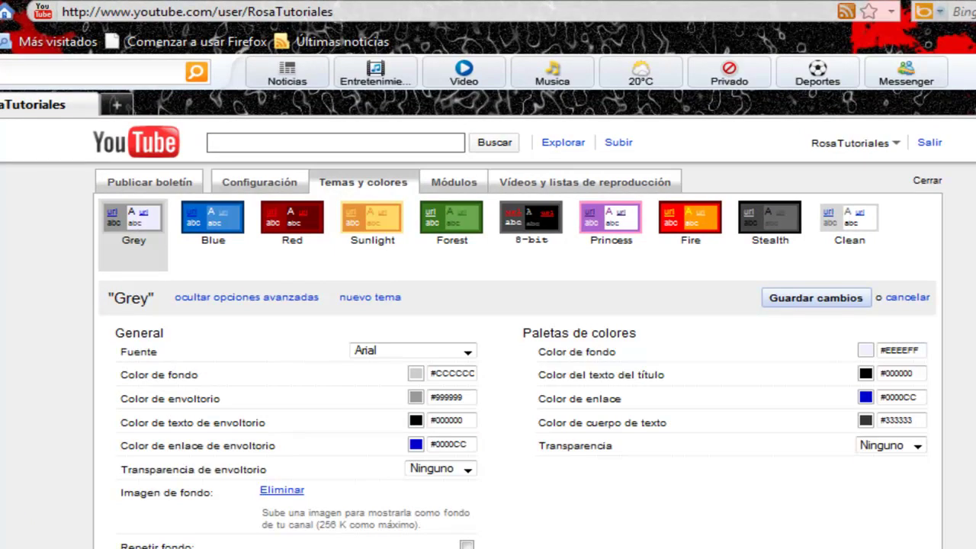
pyautogui.click(282, 490)
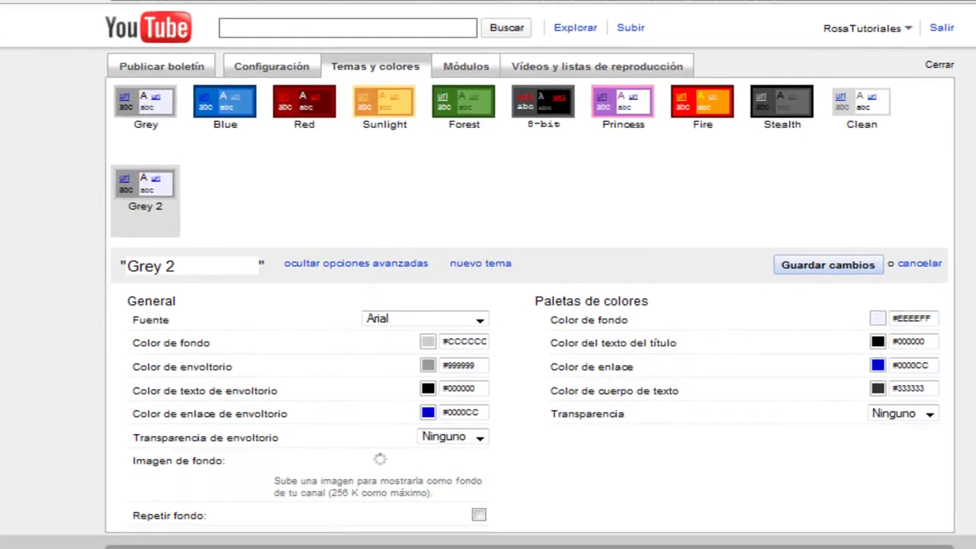
pyautogui.scroll(-5, 488, 305)
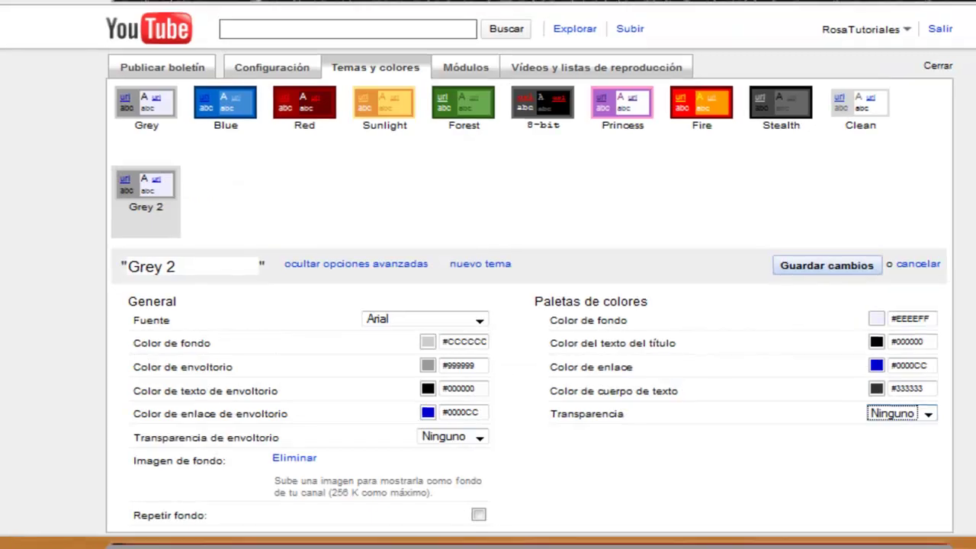
pyautogui.scroll(-5, 488, 336)
pyautogui.scroll(1, 488, 335)
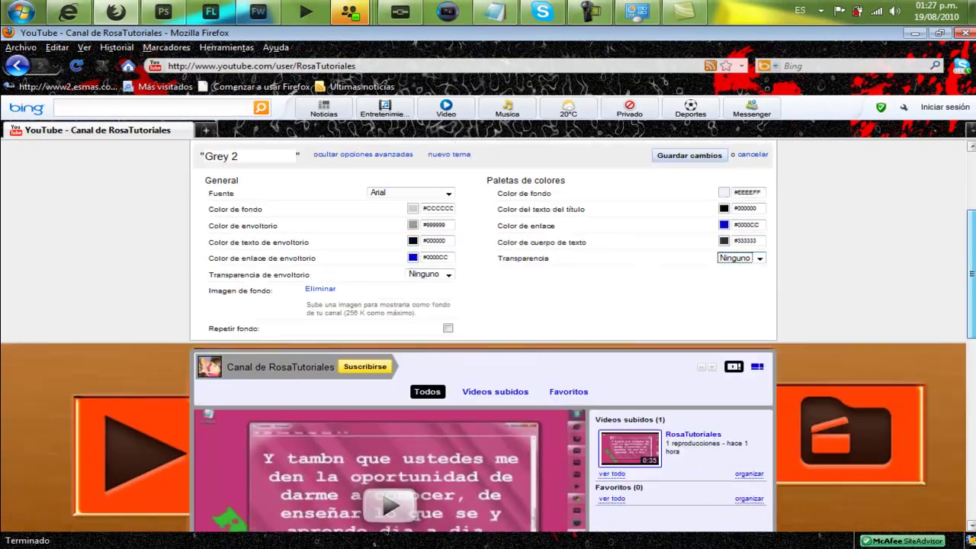
# Set wrapper and panel transparency to 100%, then bring up the closing Notepad note
pyautogui.click(449, 273)
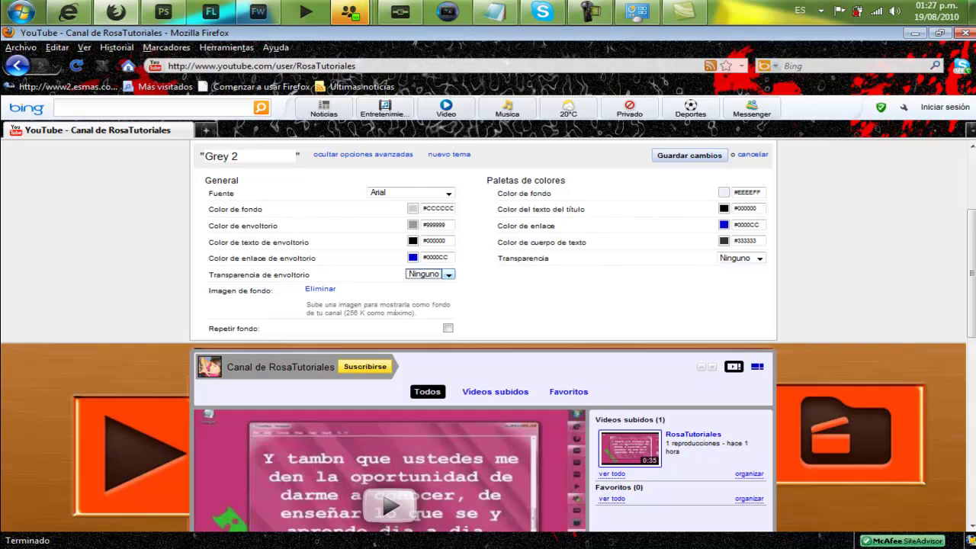
pyautogui.click(428, 374)
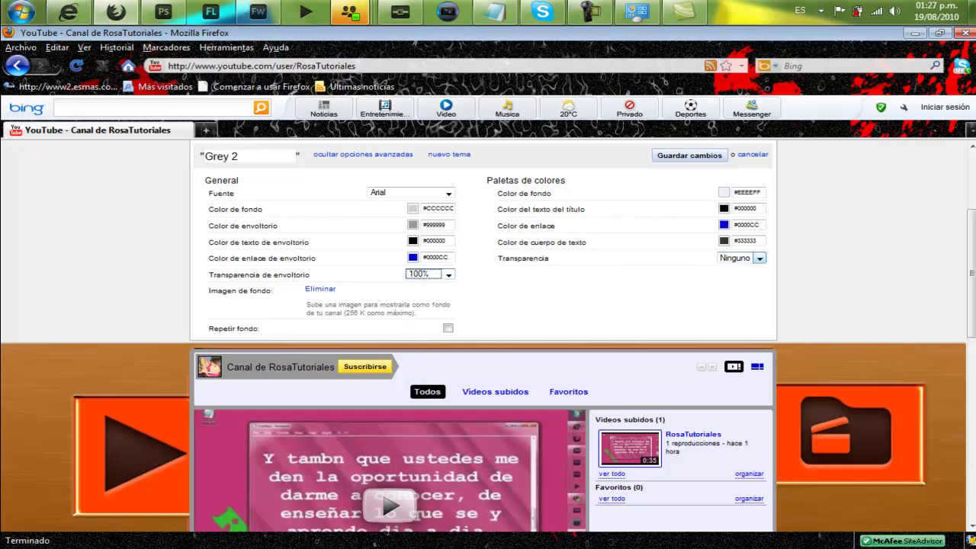
pyautogui.click(759, 258)
pyautogui.press('Down')
pyautogui.press('Down')
pyautogui.press('Down')
pyautogui.press('Down')
pyautogui.press('Down')
pyautogui.press('Down')
pyautogui.press('Down')
pyautogui.press('Down')
pyautogui.press('Down')
pyautogui.press('Down')
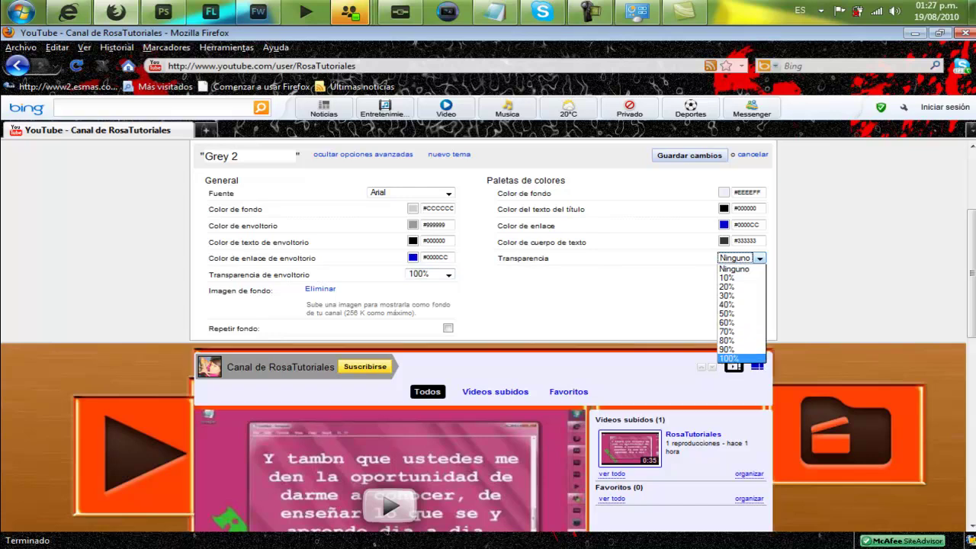
pyautogui.press('Return')
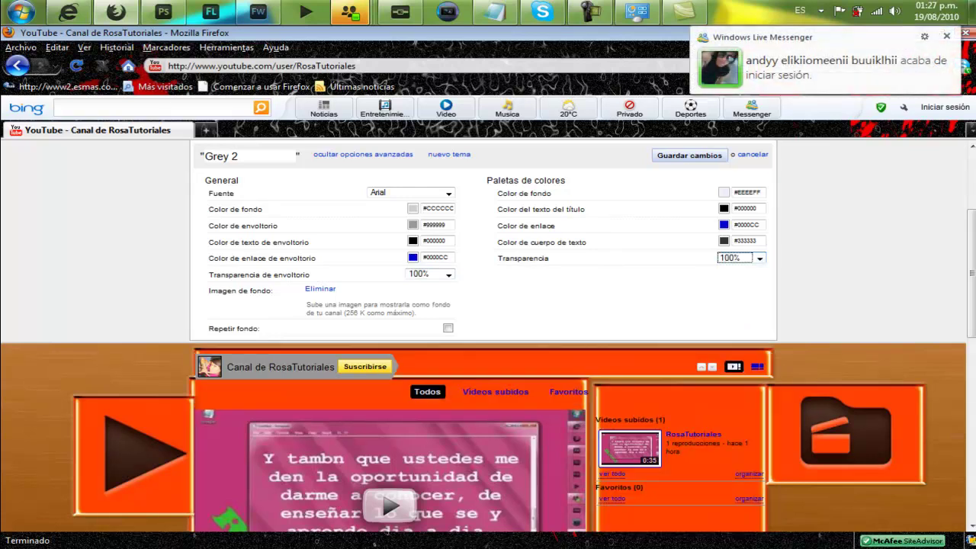
pyautogui.scroll(-5, 488, 336)
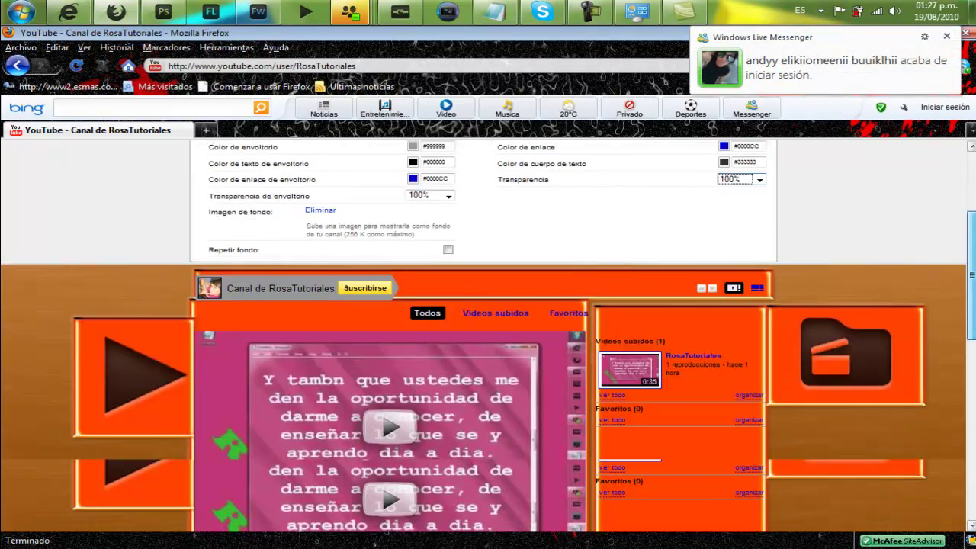
pyautogui.scroll(-6, 488, 335)
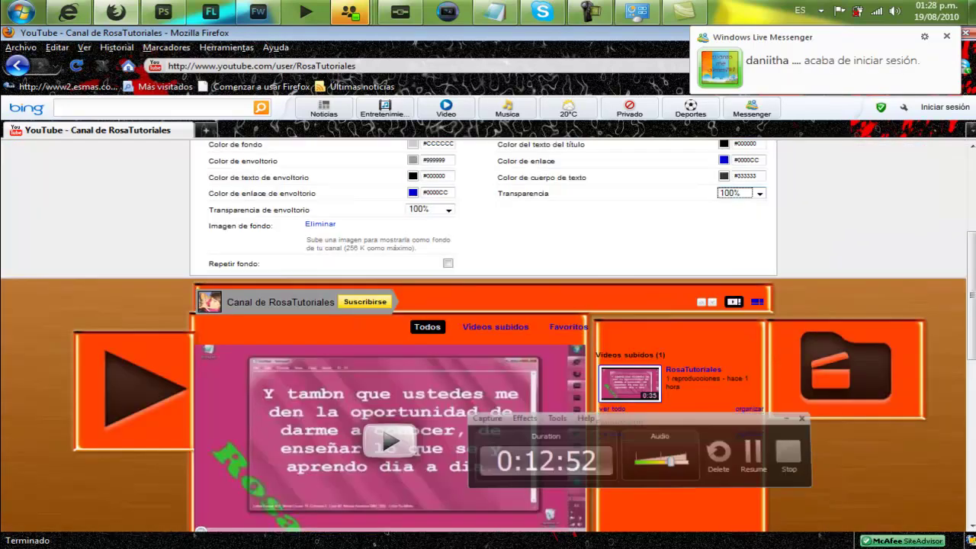
pyautogui.scroll(5, 488, 335)
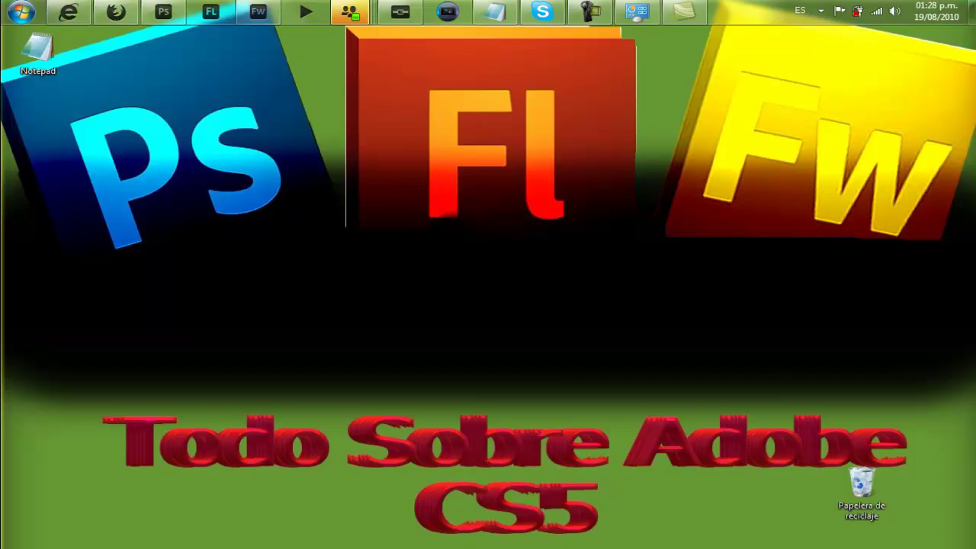
pyautogui.click(496, 11)
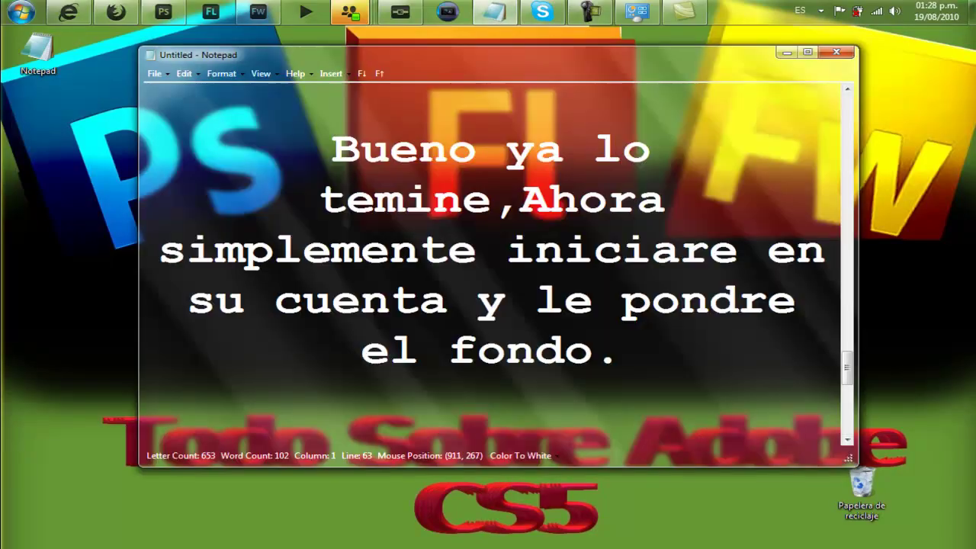
pyautogui.moveTo(847, 367); pyautogui.dragTo(847, 403)
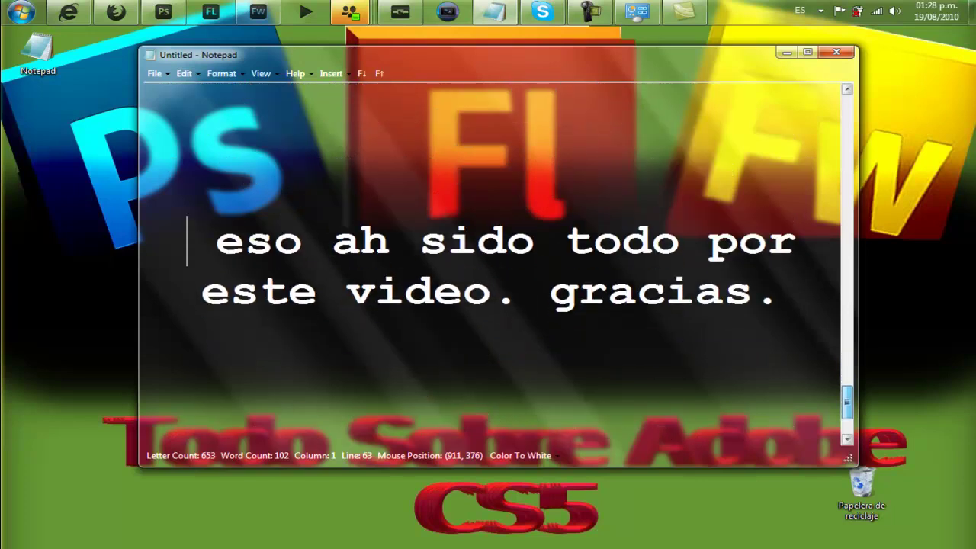